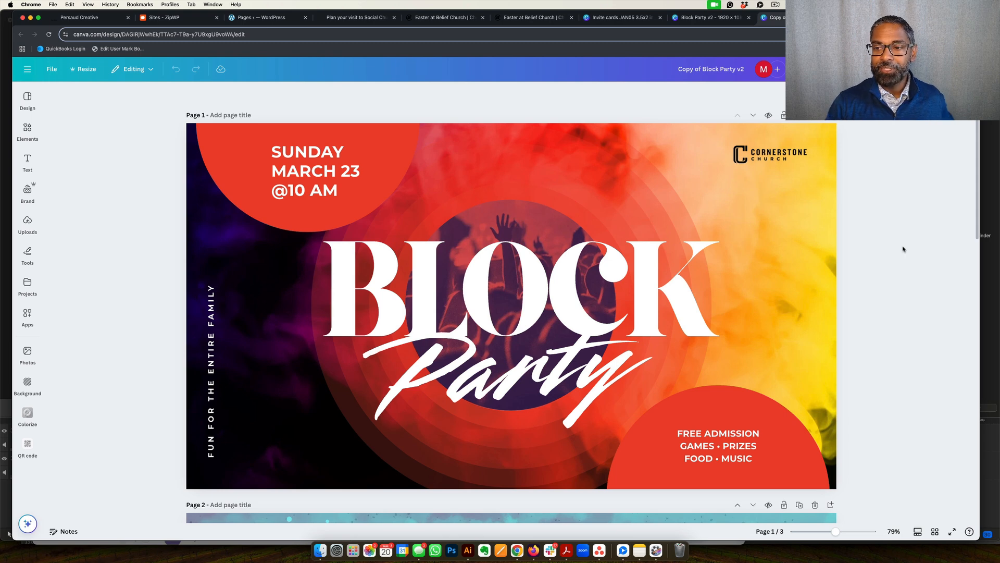
Look through the three Block Party design variations on pages 1 to 3 and return to the first page
scroll(973, 344, down, 6)
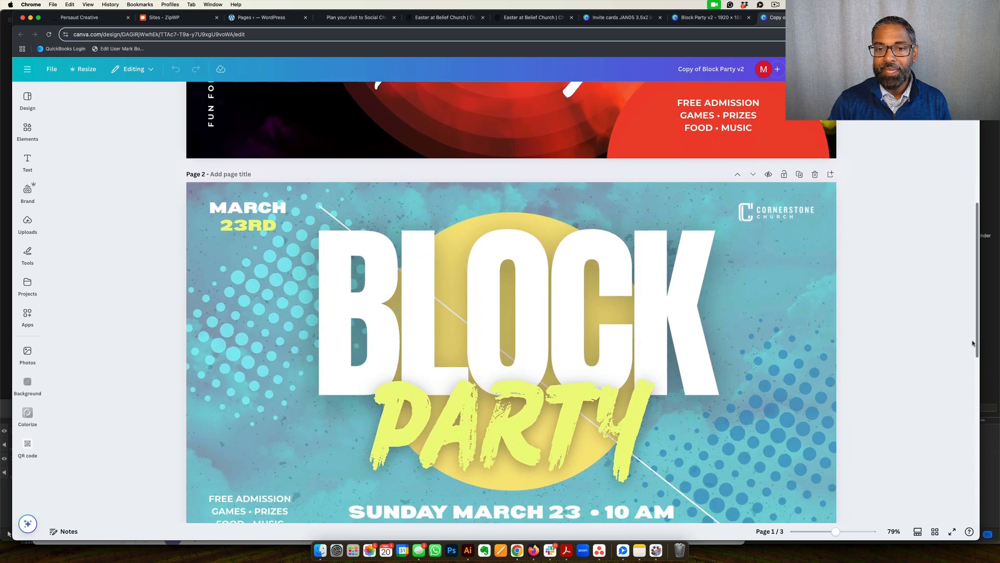
scroll(973, 343, down, 3)
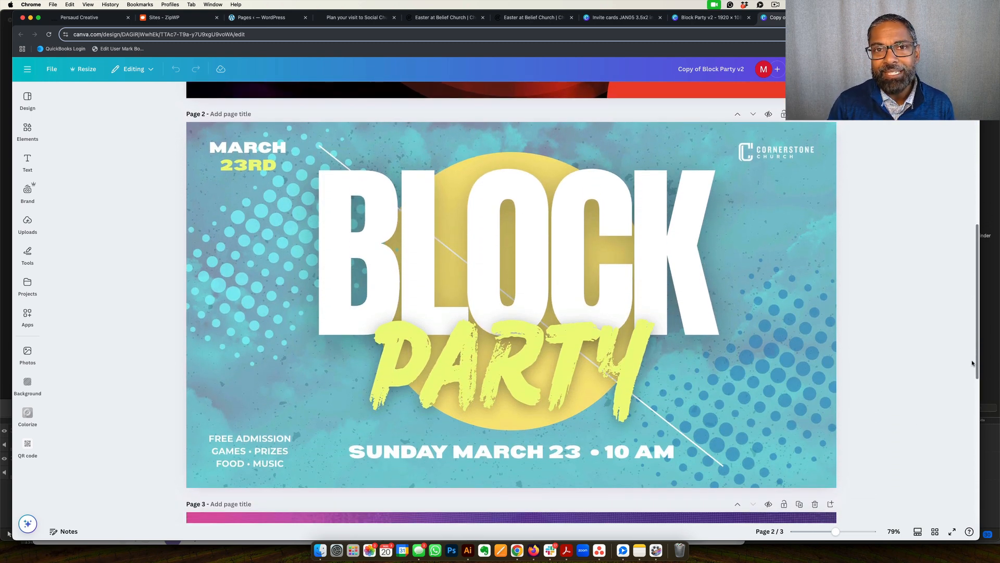
scroll(971, 361, down, 1)
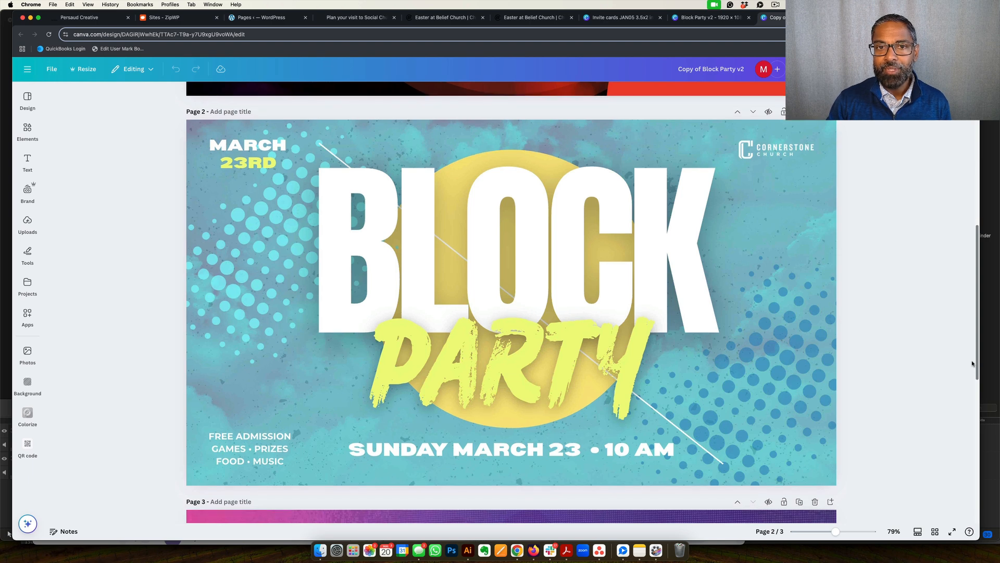
drag(972, 365, 962, 487)
scroll(961, 487, down, 2)
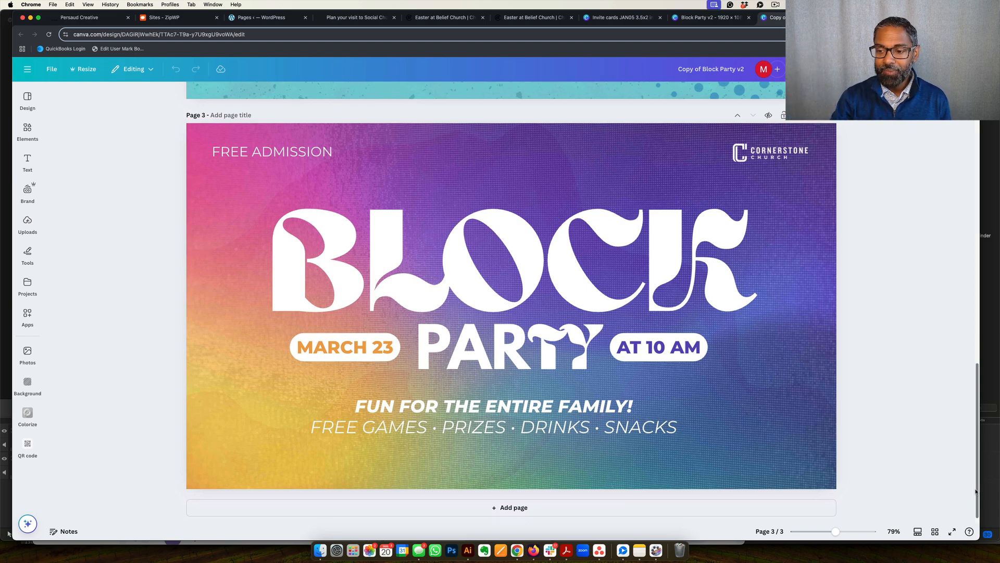
drag(976, 491, 963, 360)
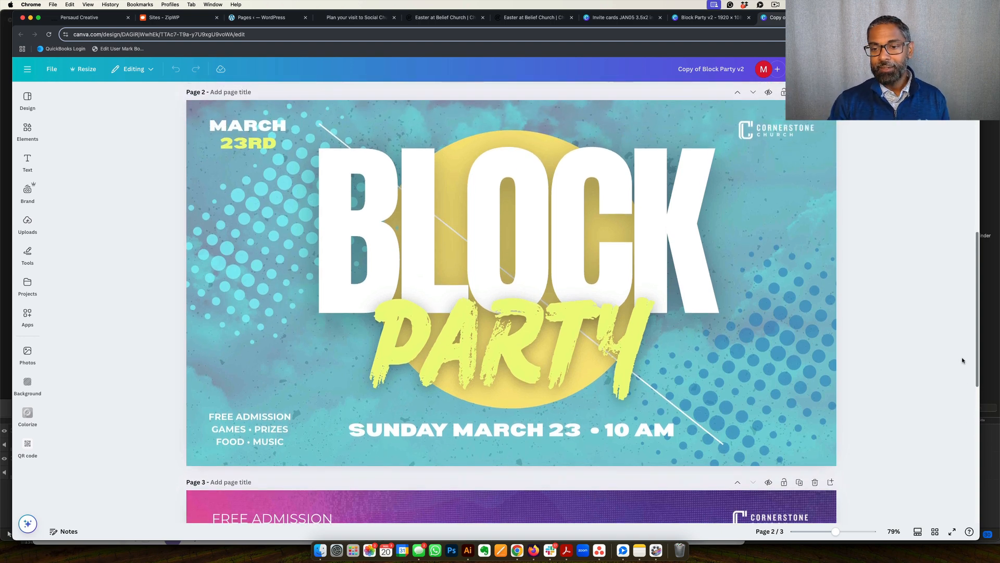
drag(962, 360, 964, 499)
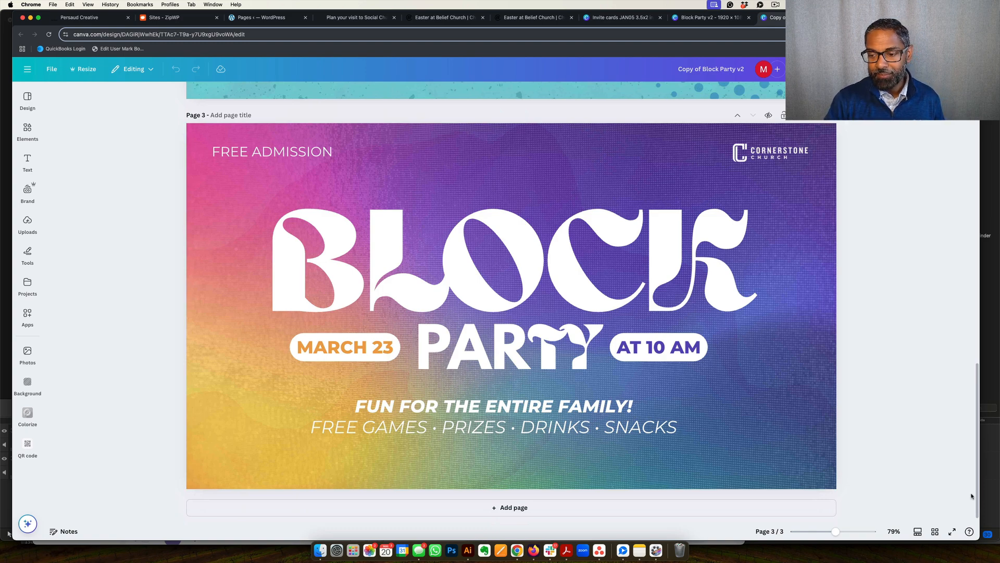
drag(969, 493, 961, 355)
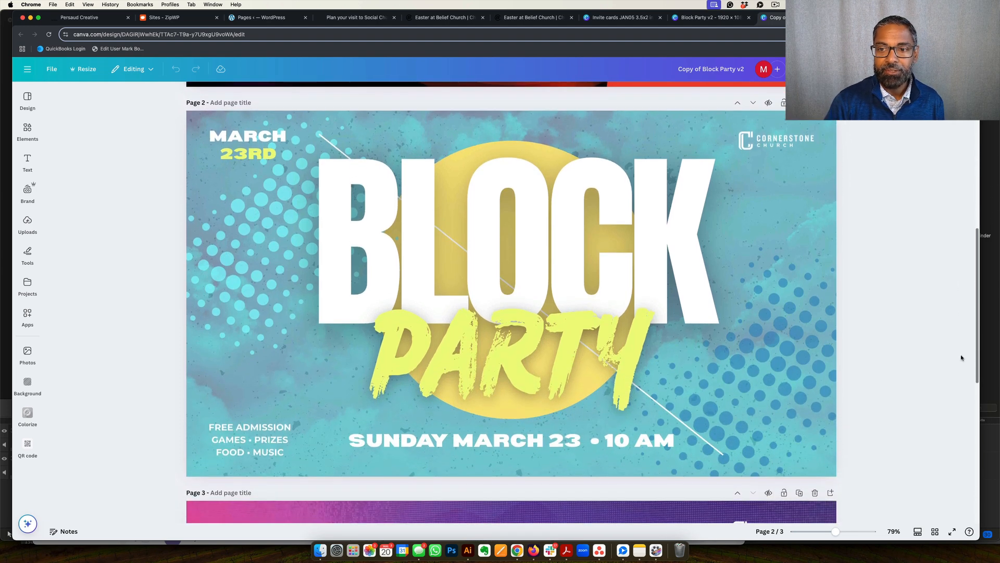
scroll(962, 357, down, 7)
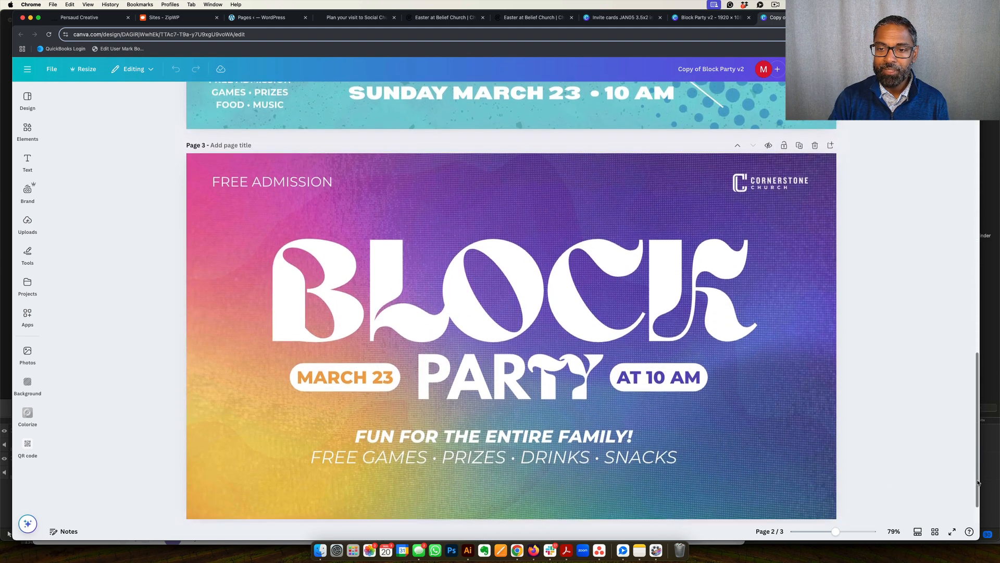
drag(978, 483, 979, 498)
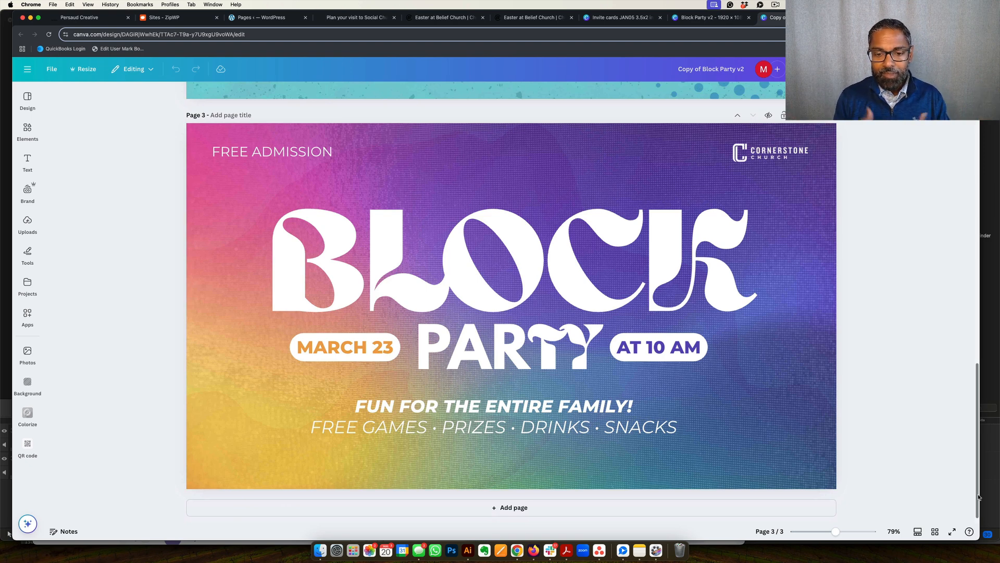
drag(978, 496, 951, 368)
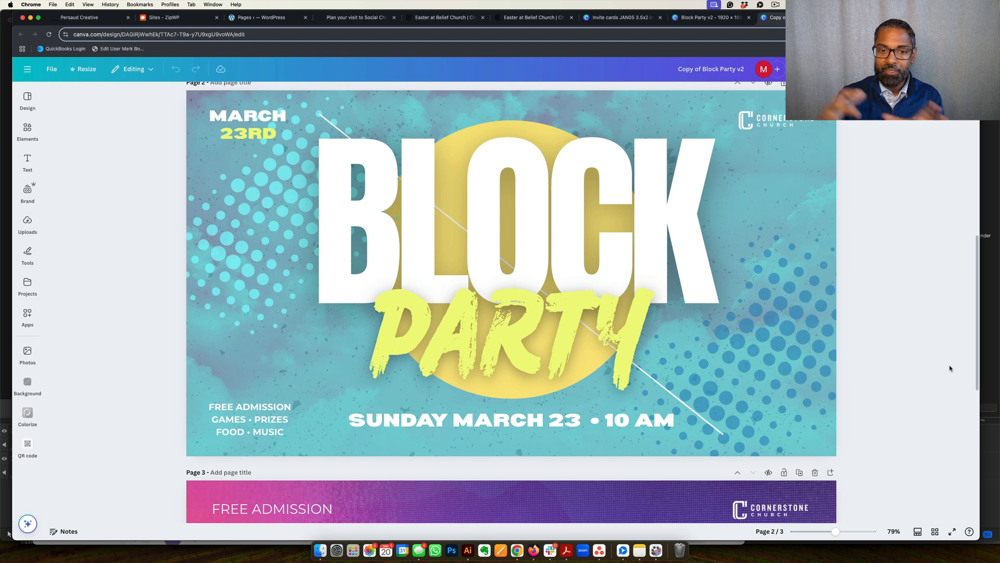
drag(973, 369, 968, 493)
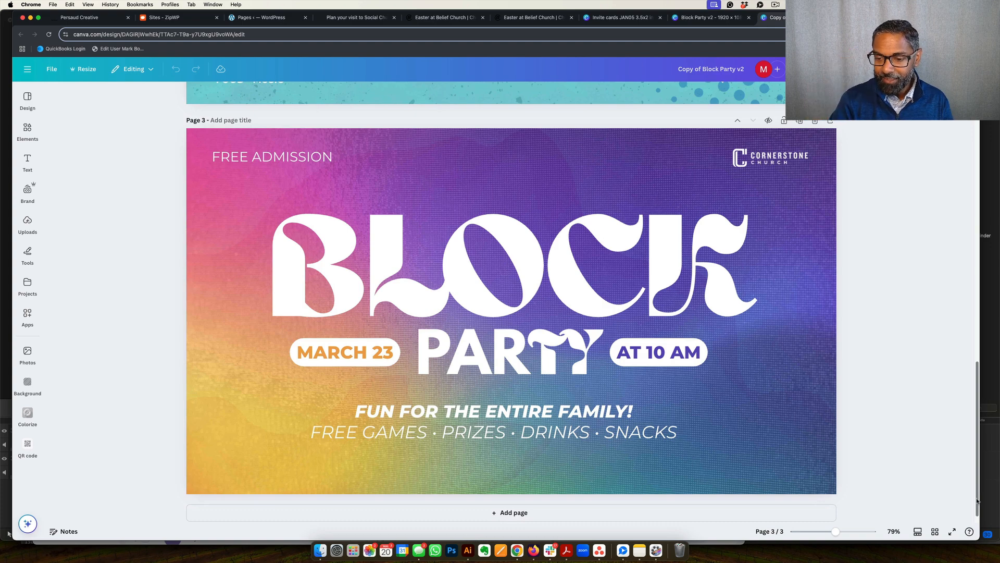
drag(977, 498, 965, 207)
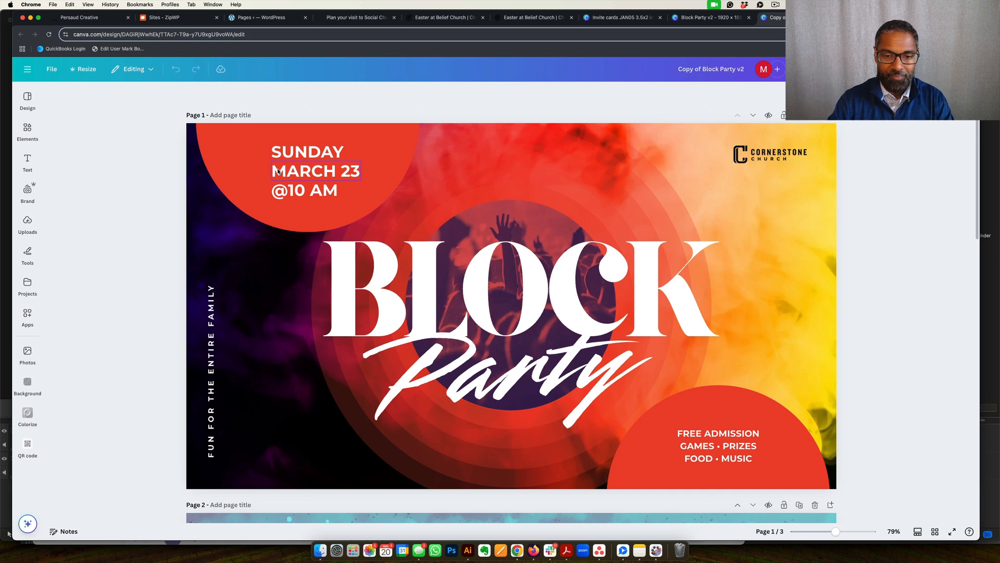
Examine how the day, date and time on page 1 are built as separate text elements
click(296, 153)
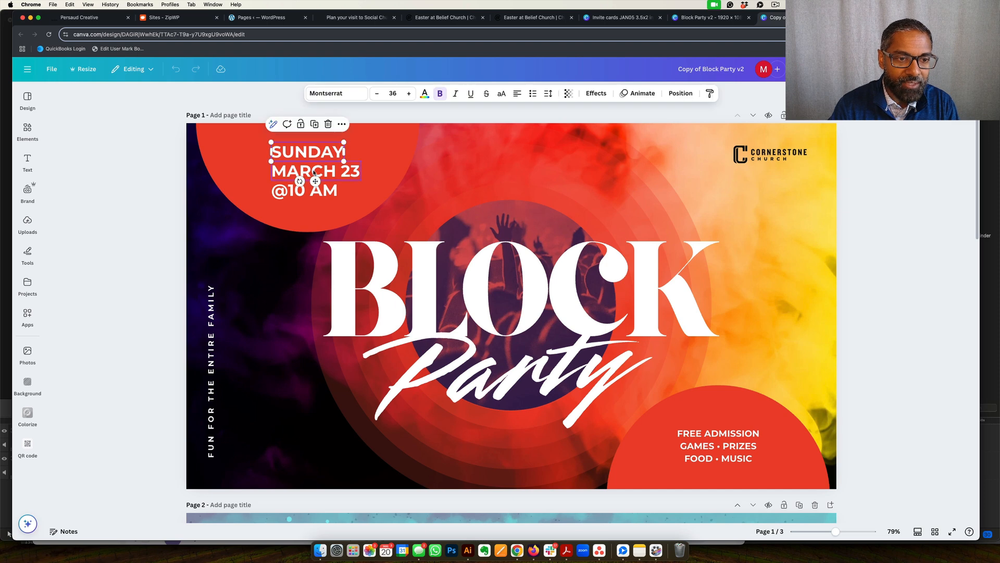
click(320, 191)
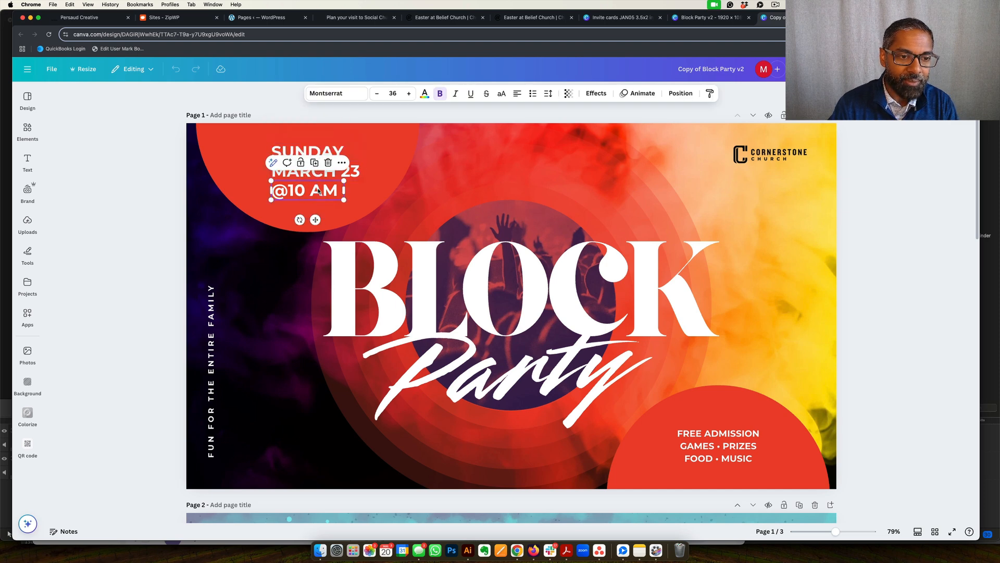
click(171, 170)
click(311, 153)
click(323, 171)
click(335, 192)
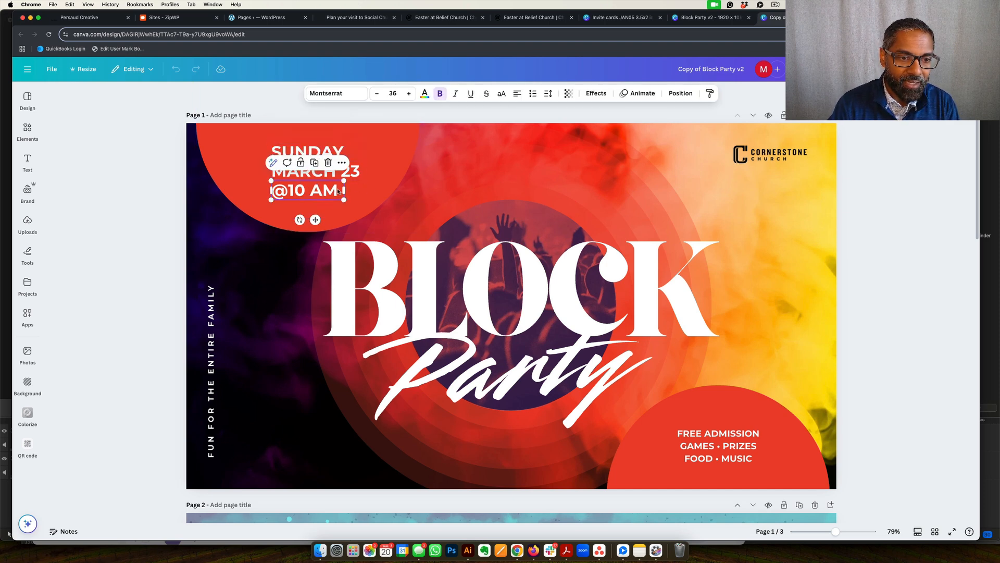
click(335, 152)
click(328, 172)
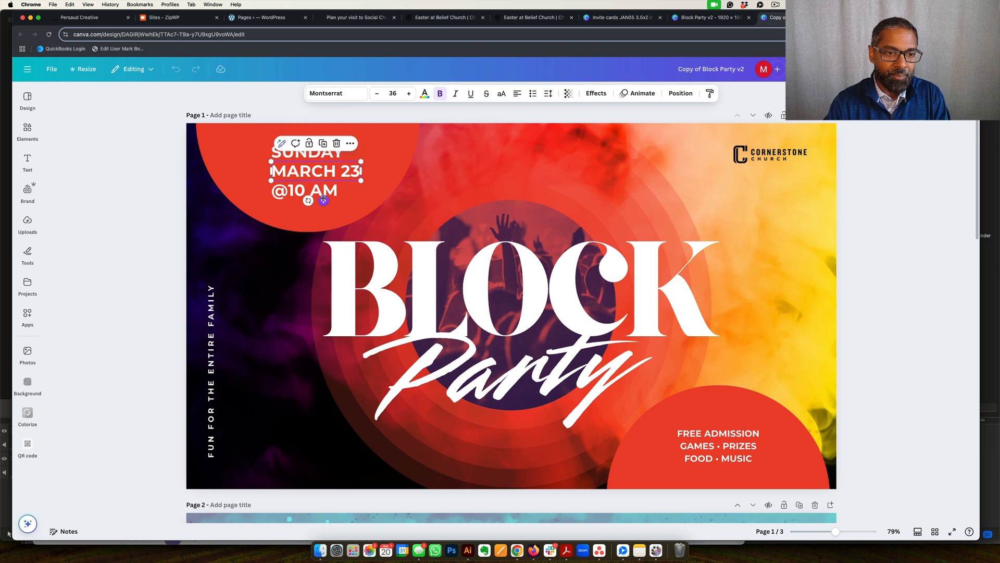
click(319, 191)
click(300, 190)
click(297, 187)
drag(305, 189, 297, 189)
text(12)
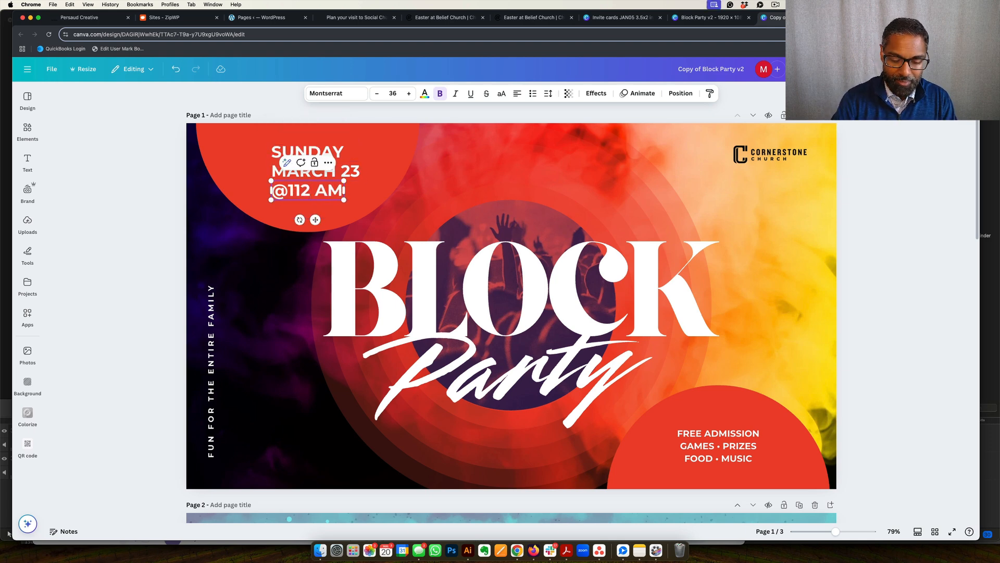
key(Left)
key(BackSpace)
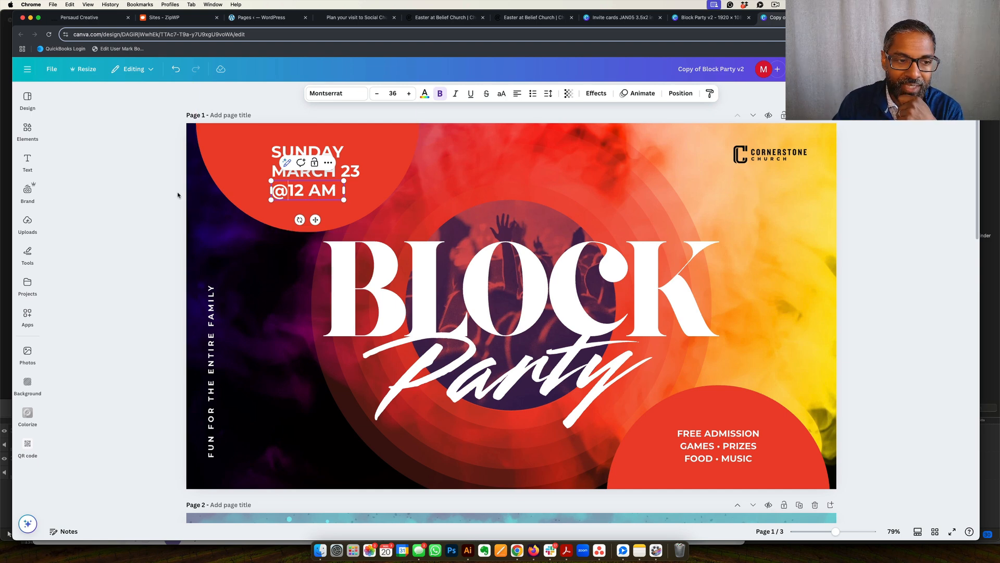
click(162, 195)
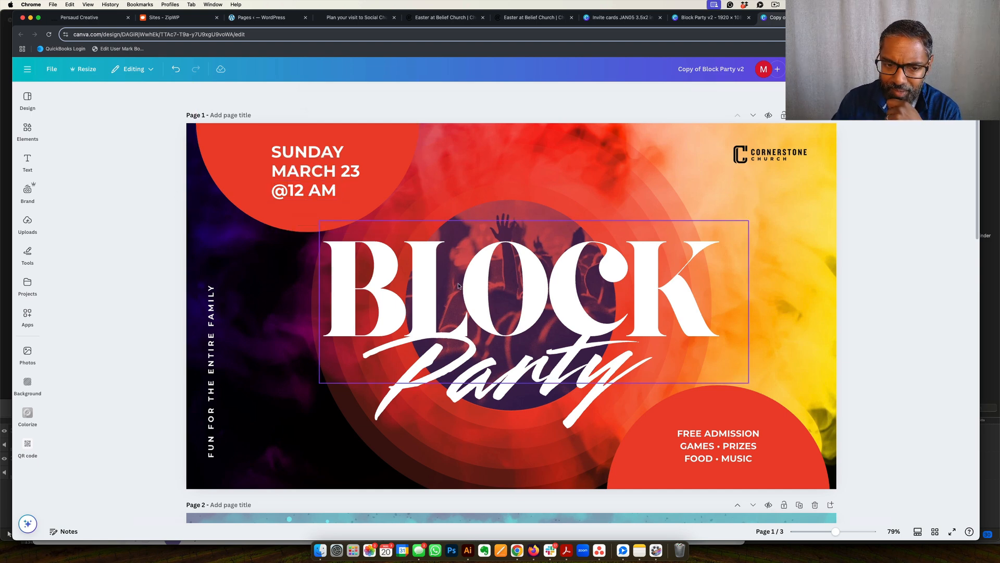
Replace the BLOCK headline on page 1 with "Church" and format it in uppercase
double_click(410, 276)
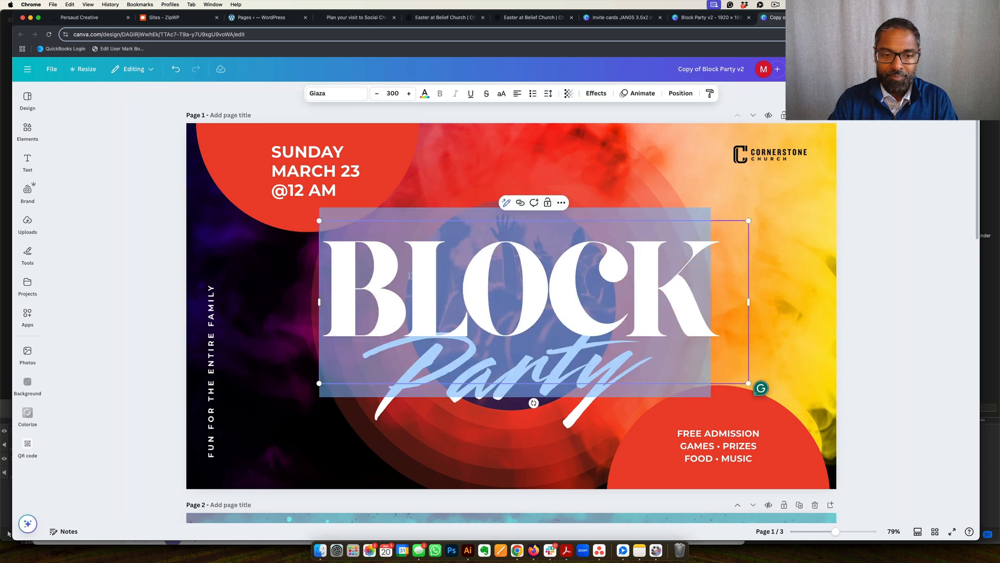
text(Church)
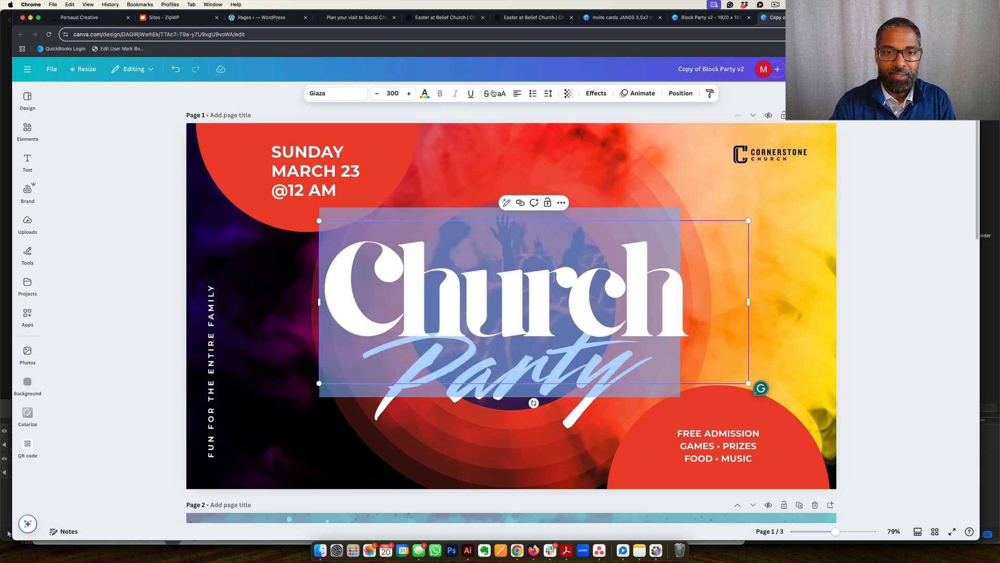
key(super+a)
key(super+shift+k)
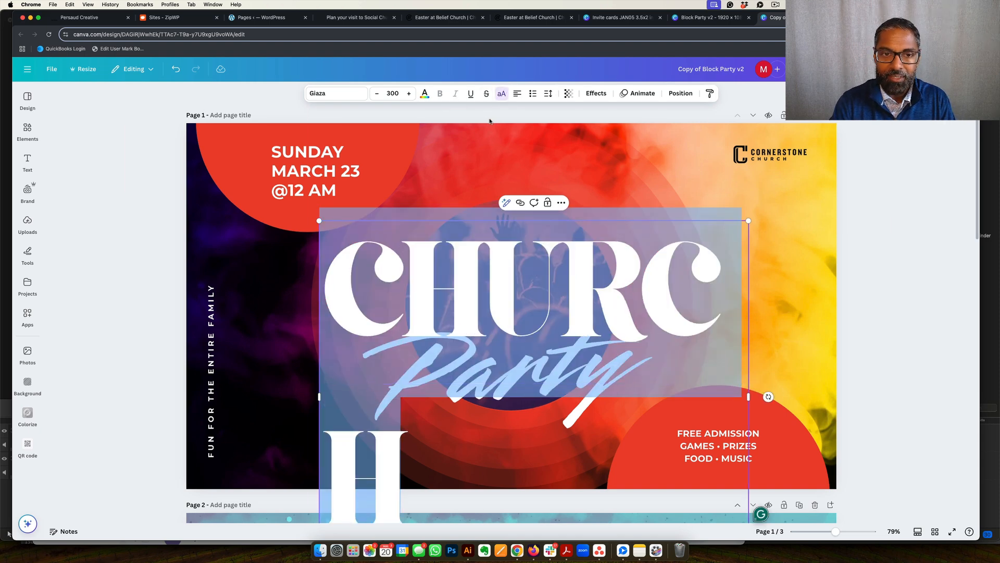
Reduce the CHURCH headline's font size to 280 and finally 250, and move the headline down to meet the Party script
click(392, 94)
text(280)
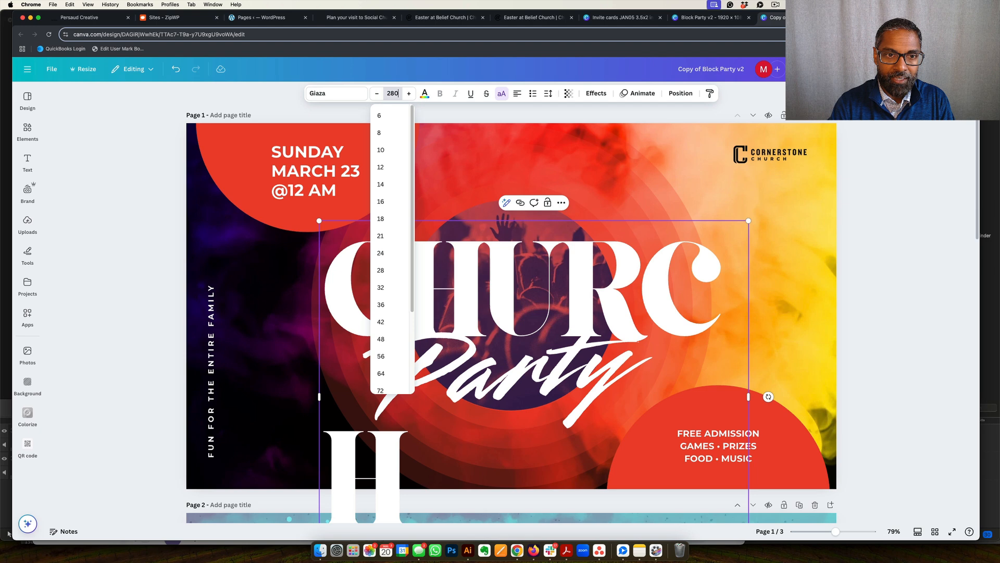
key(Return)
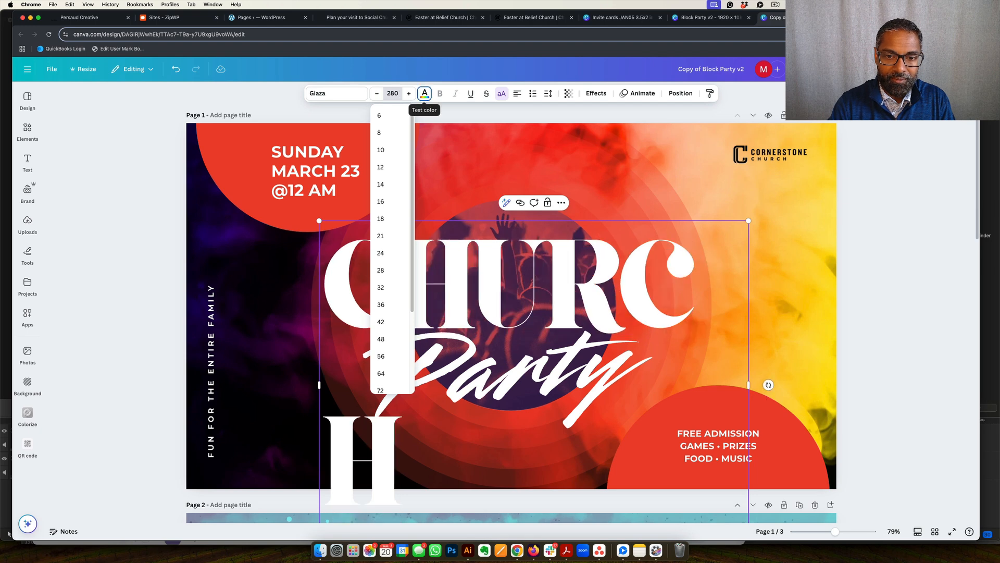
click(393, 91)
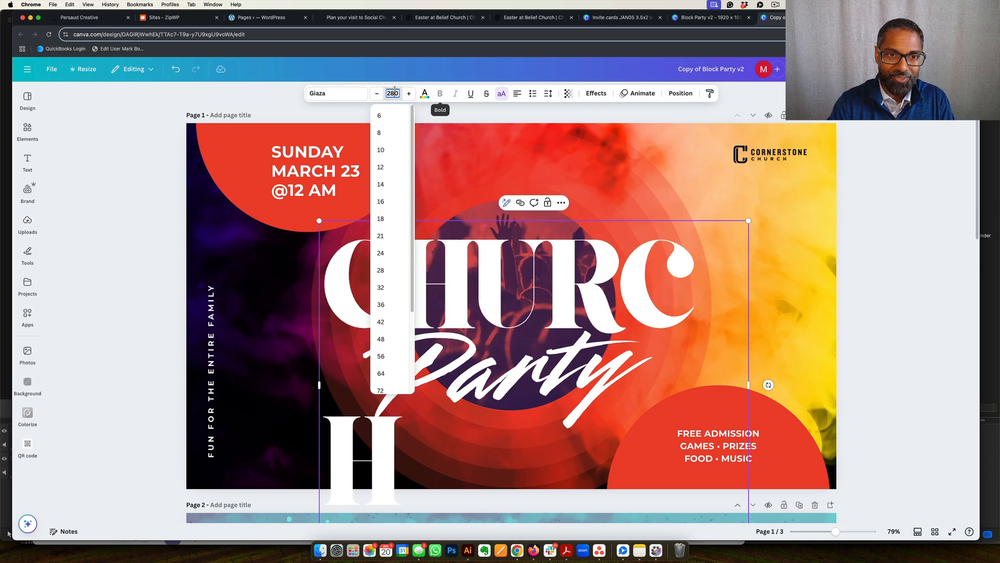
text(250)
key(Return)
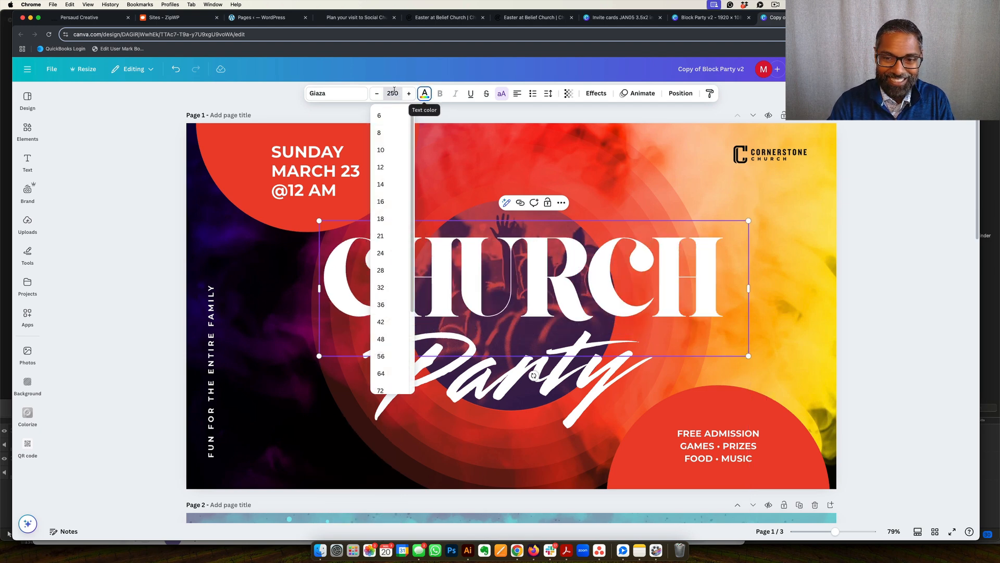
click(889, 284)
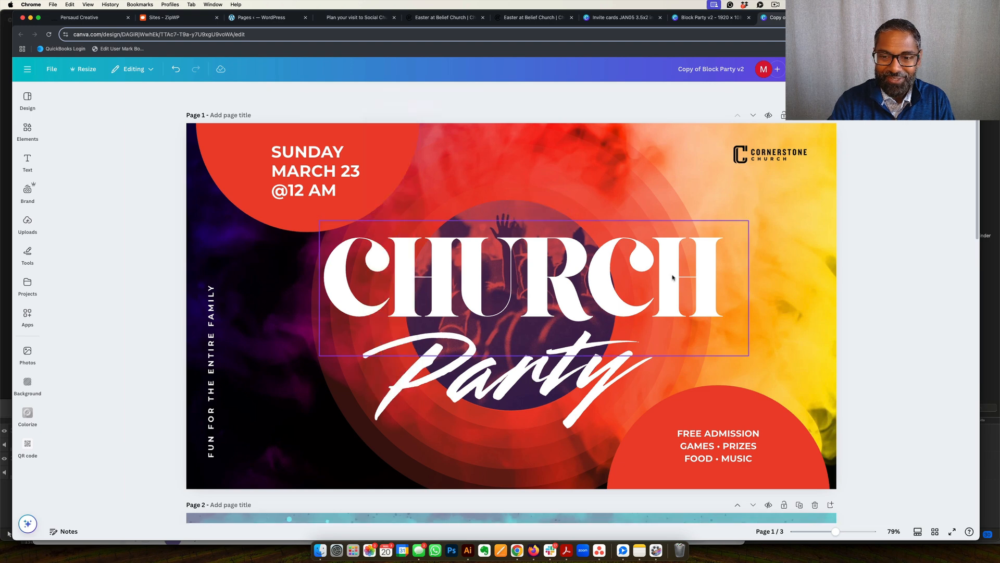
drag(659, 271, 657, 289)
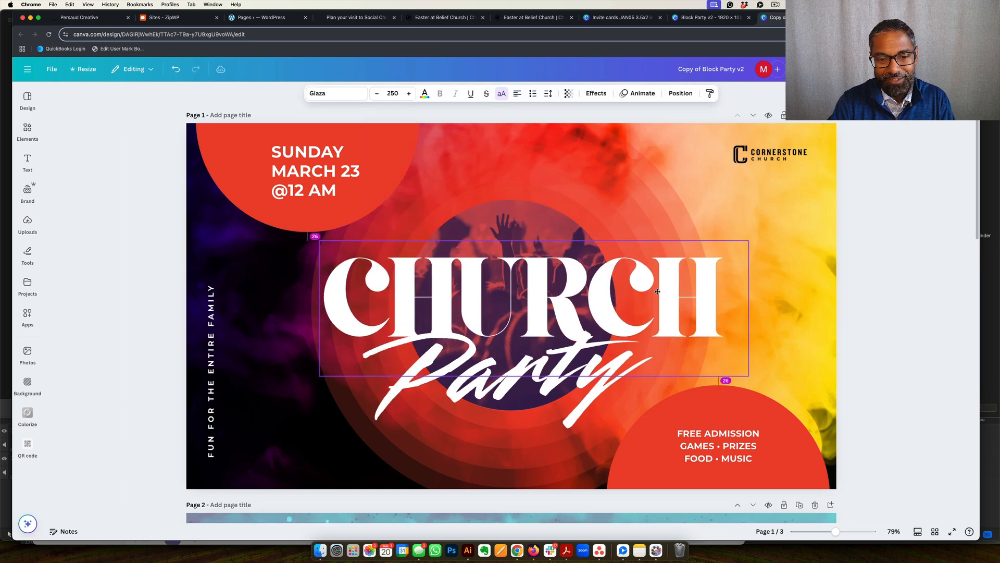
click(902, 292)
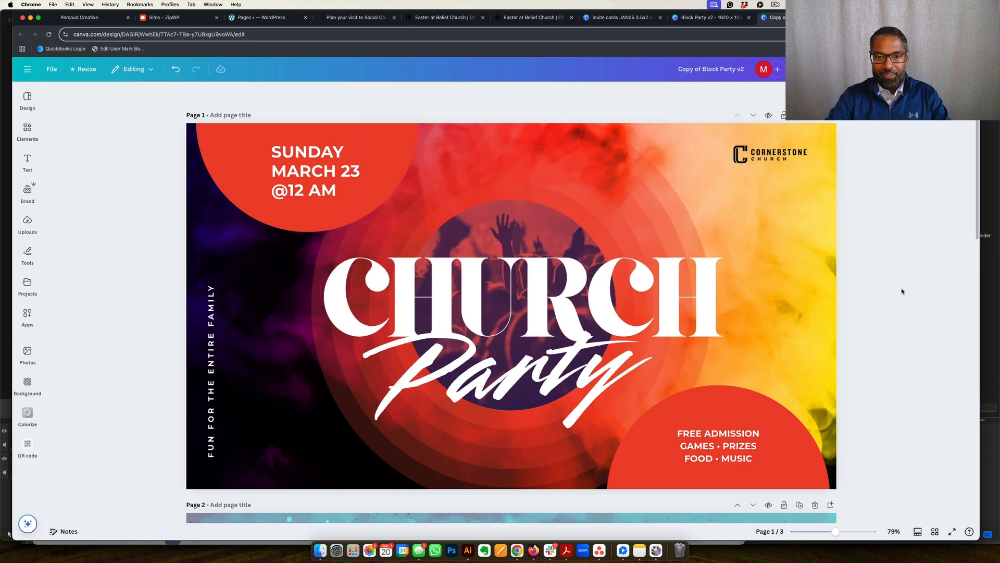
Move the circular crowd photo up and to the right, and detach its image from the round frame
click(548, 218)
drag(548, 215, 580, 168)
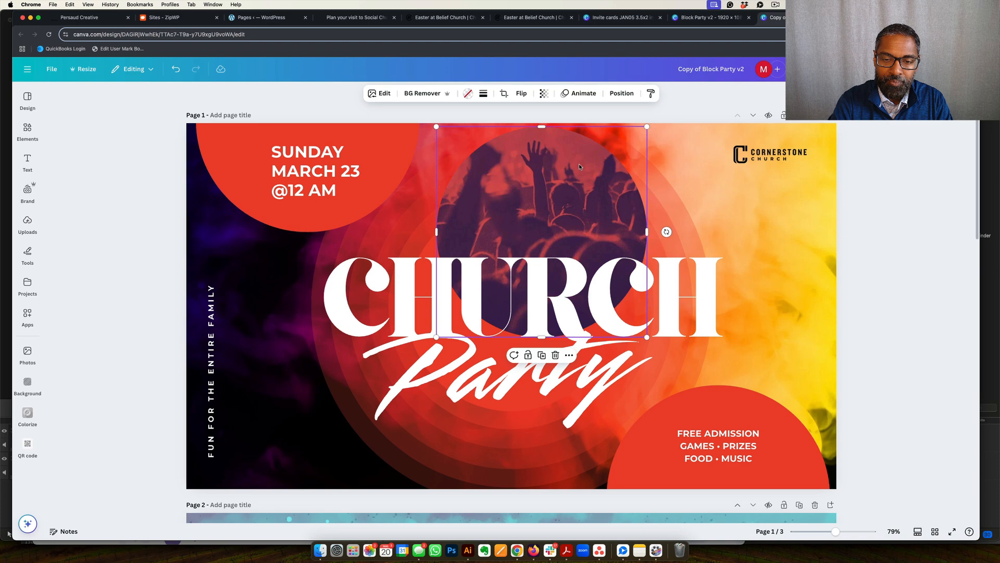
right_click(579, 168)
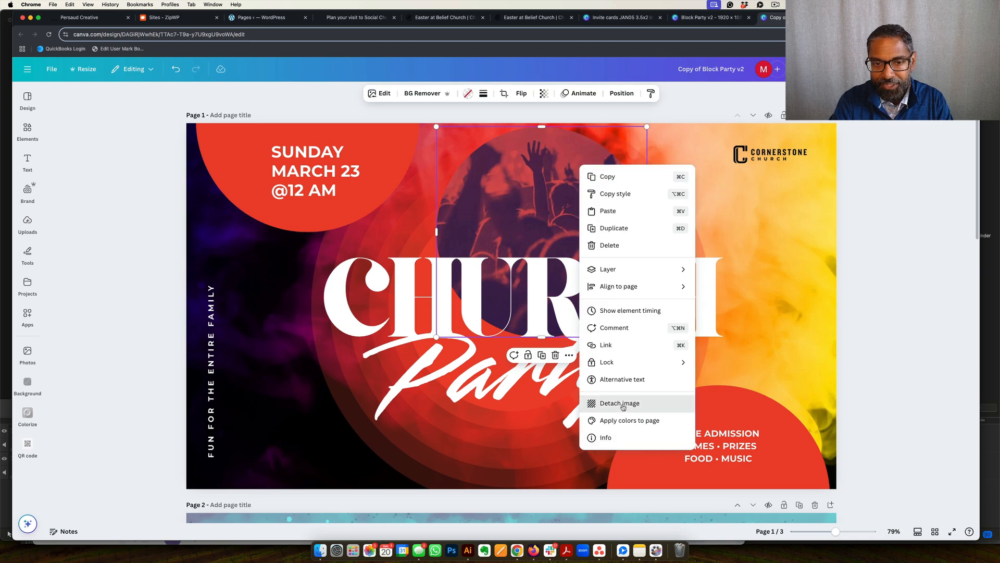
click(671, 404)
click(684, 274)
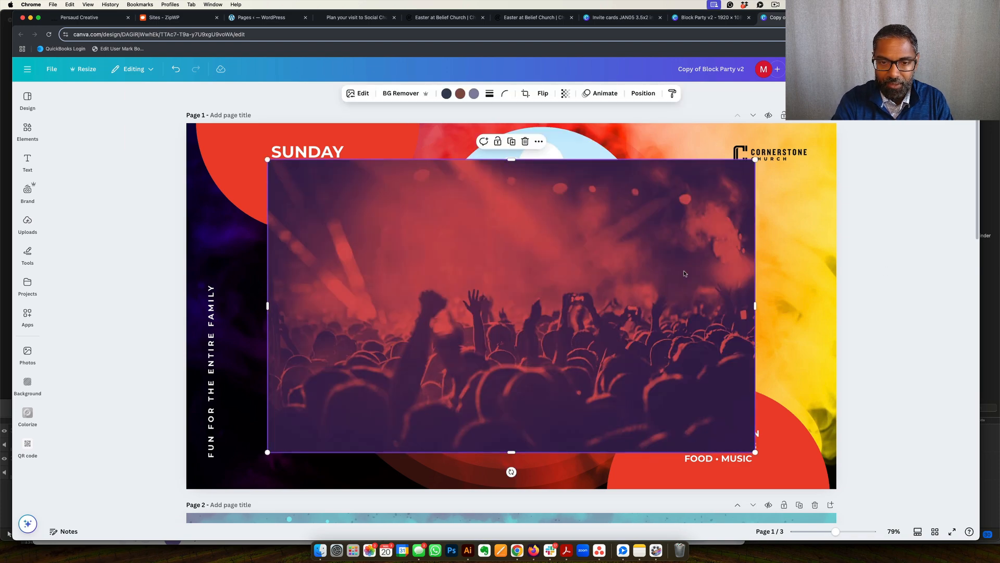
Place the detached crowd photo back in the round frame and center the frame behind the headline within the concentric rings
drag(703, 203, 642, 277)
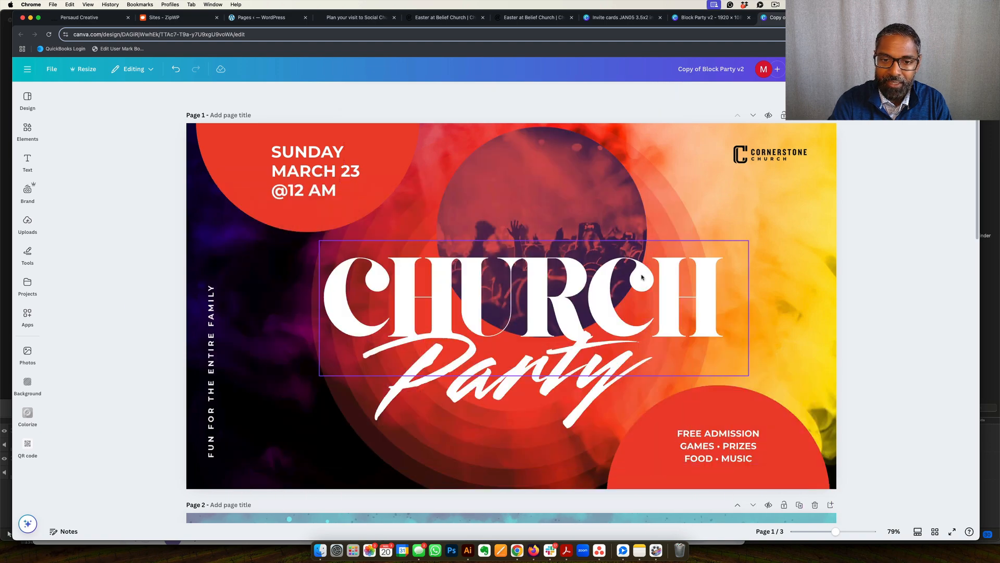
click(578, 160)
drag(578, 160, 549, 232)
Show page 1's layer list and examine how the CHURCH headline, round crowd photo and smoky background image are stacked
click(527, 280)
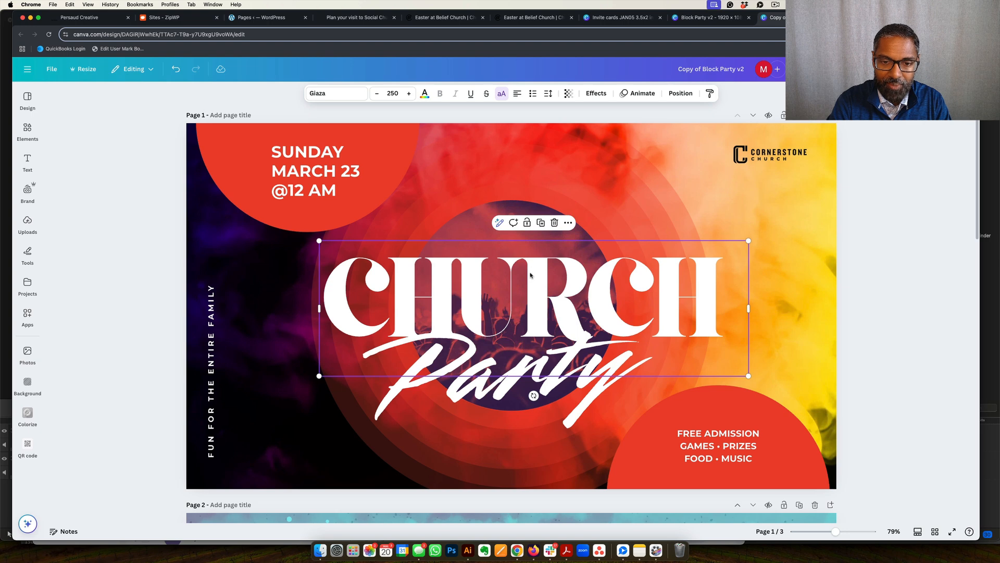
click(680, 92)
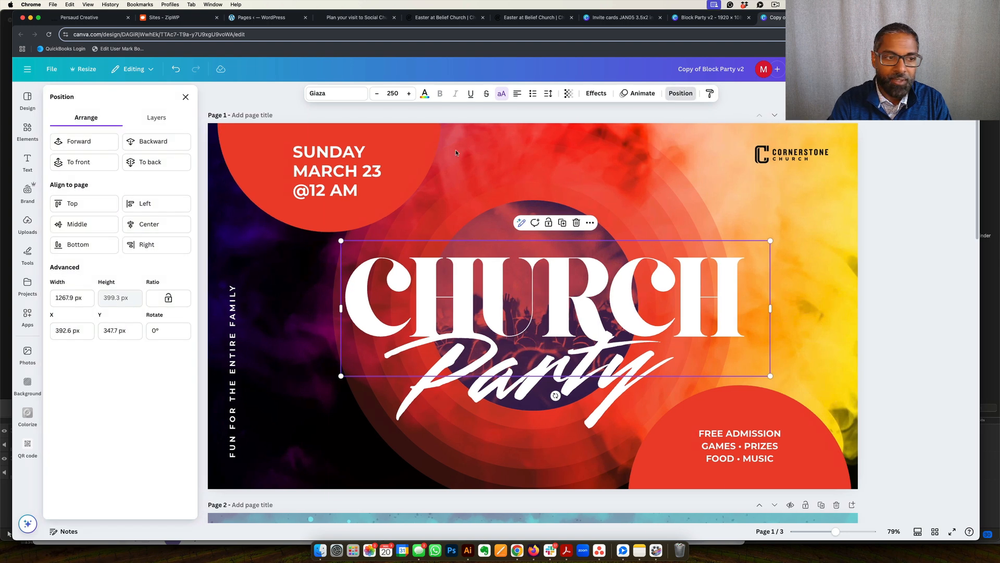
click(158, 119)
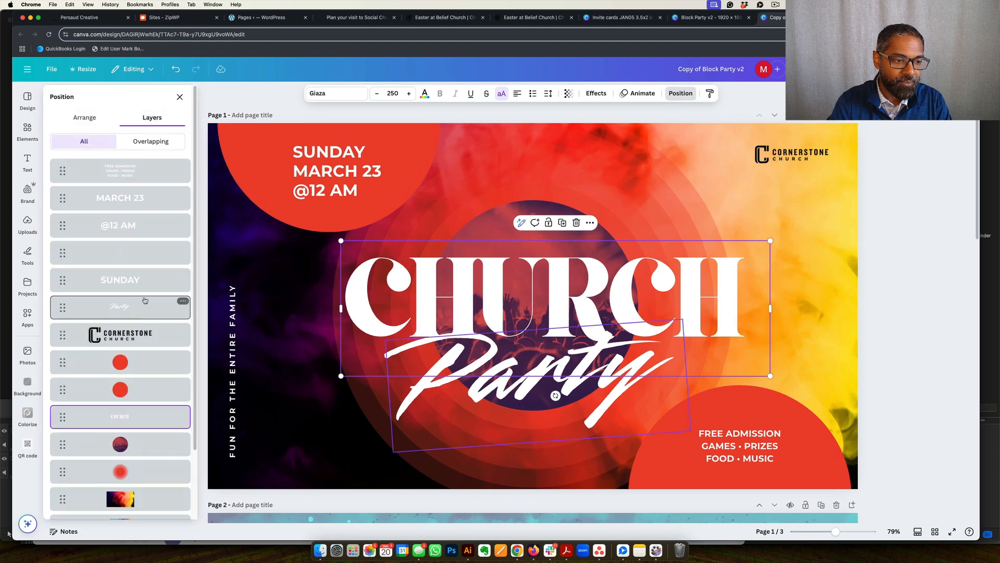
scroll(138, 332, down, 3)
click(137, 363)
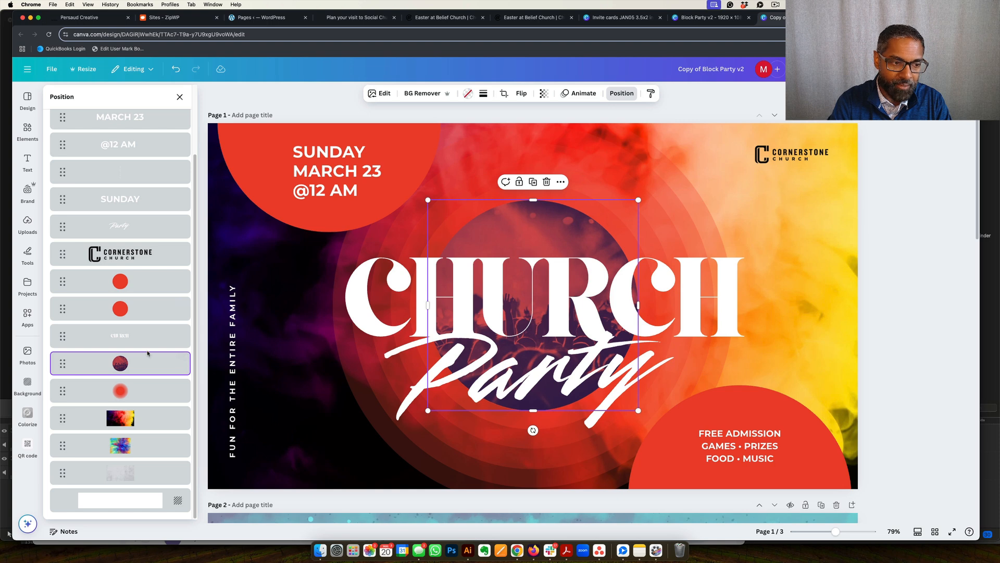
click(121, 336)
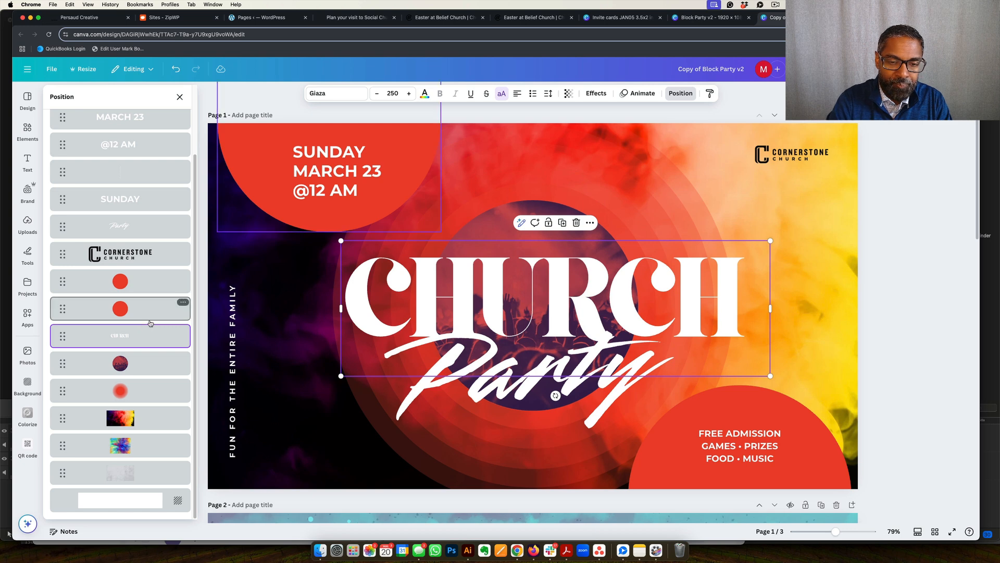
click(134, 366)
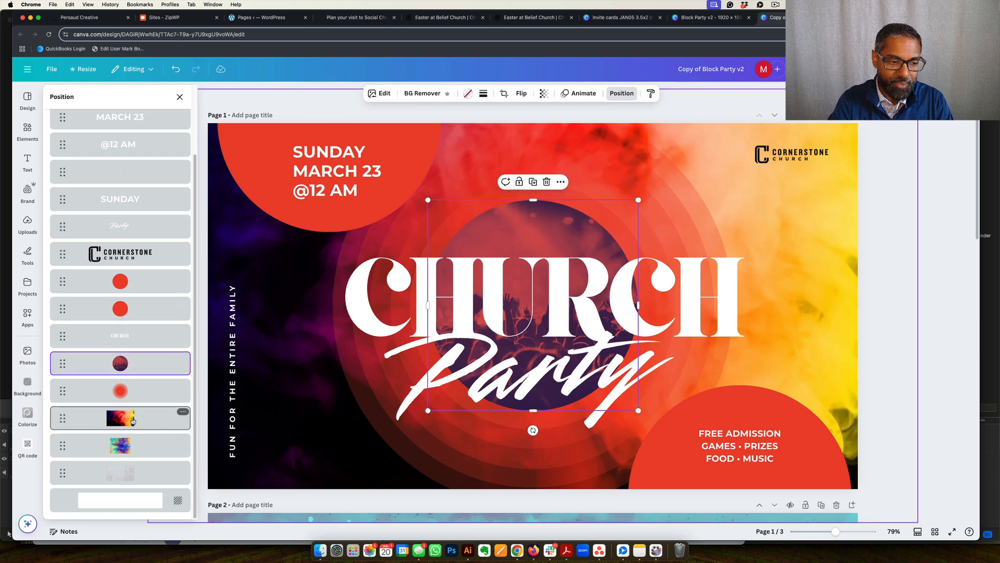
click(133, 420)
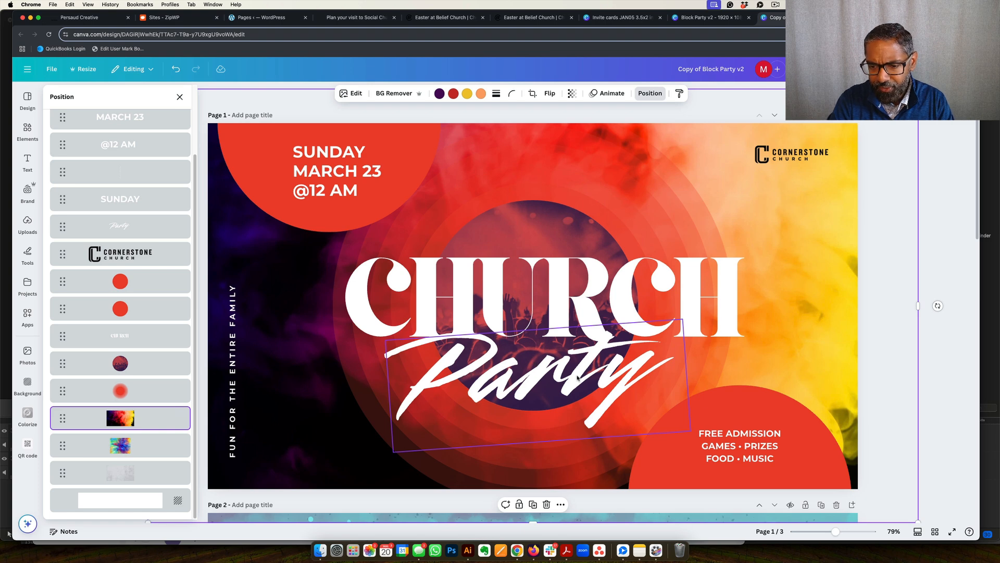
Check the free admission text and the vertical family tagline on page 1 against the layer list, and close the list
click(757, 439)
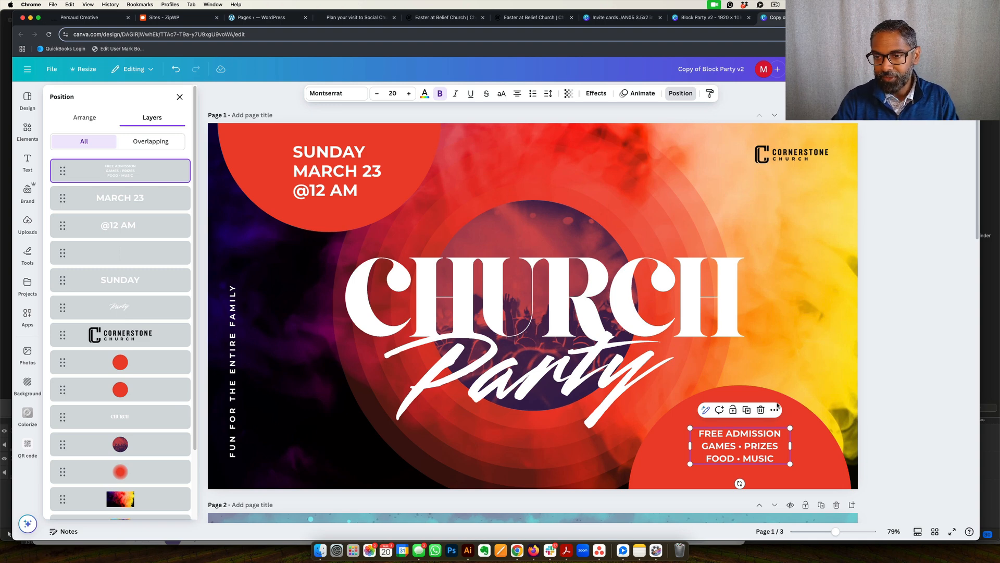
click(166, 335)
click(230, 336)
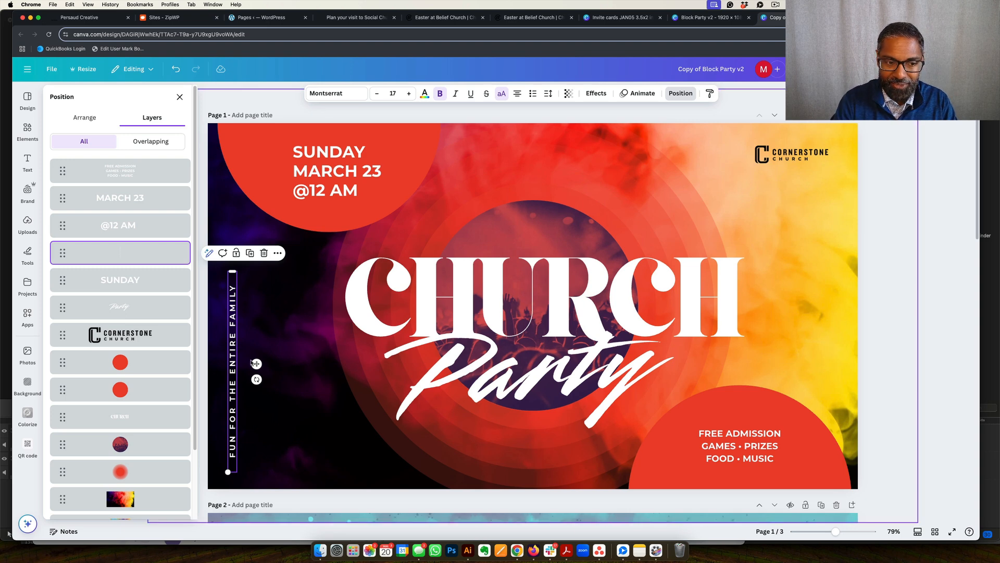
click(921, 325)
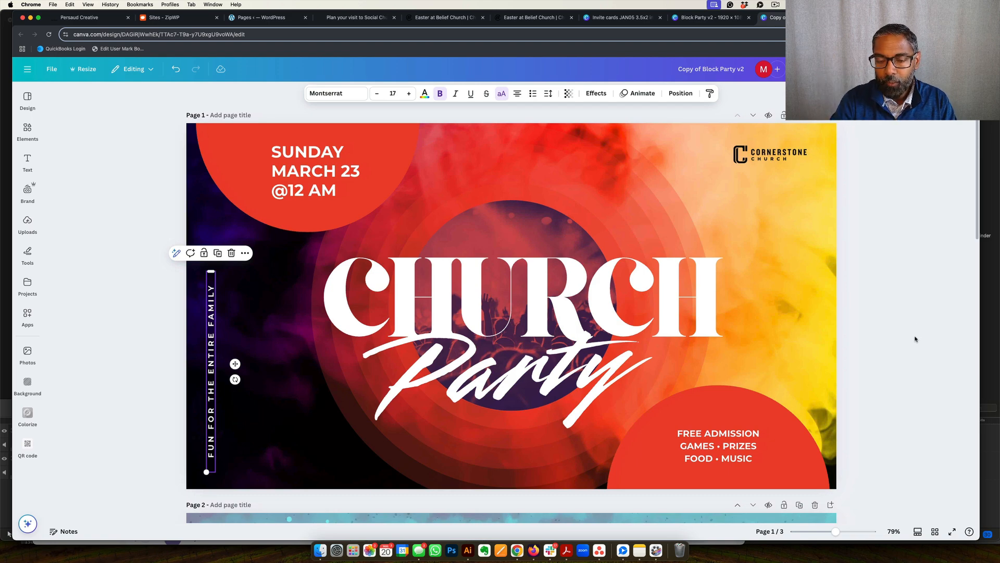
Compare the designs on pages 1, 2 and 3, ending on the teal BLOCK PARTY graphic
scroll(914, 344, down, 7)
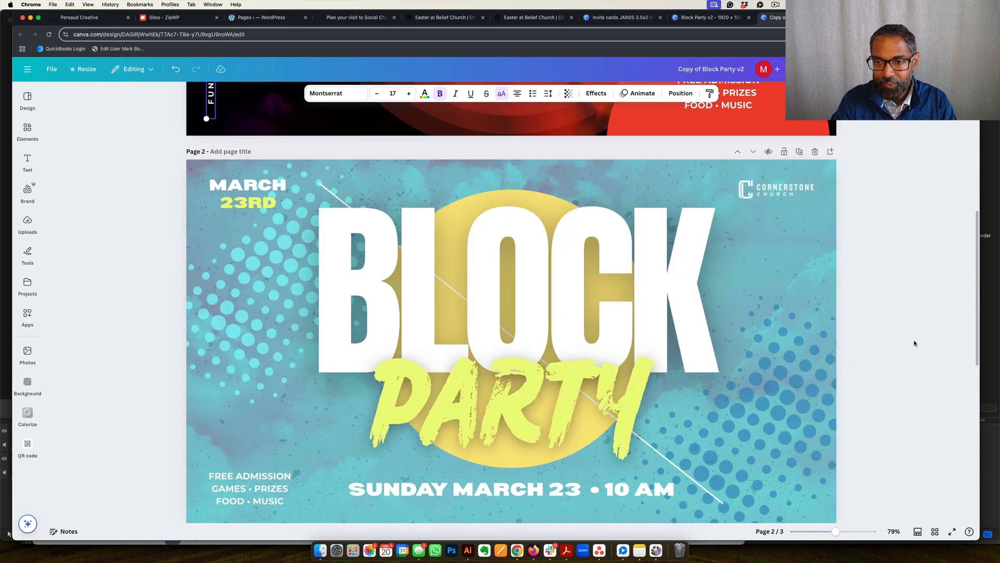
scroll(914, 343, down, 1)
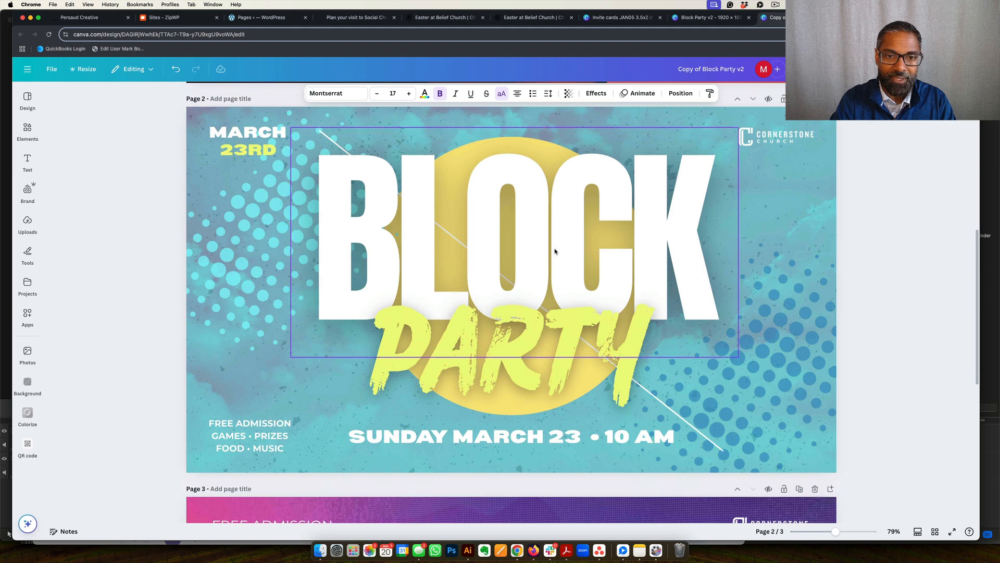
scroll(554, 251, up, 8)
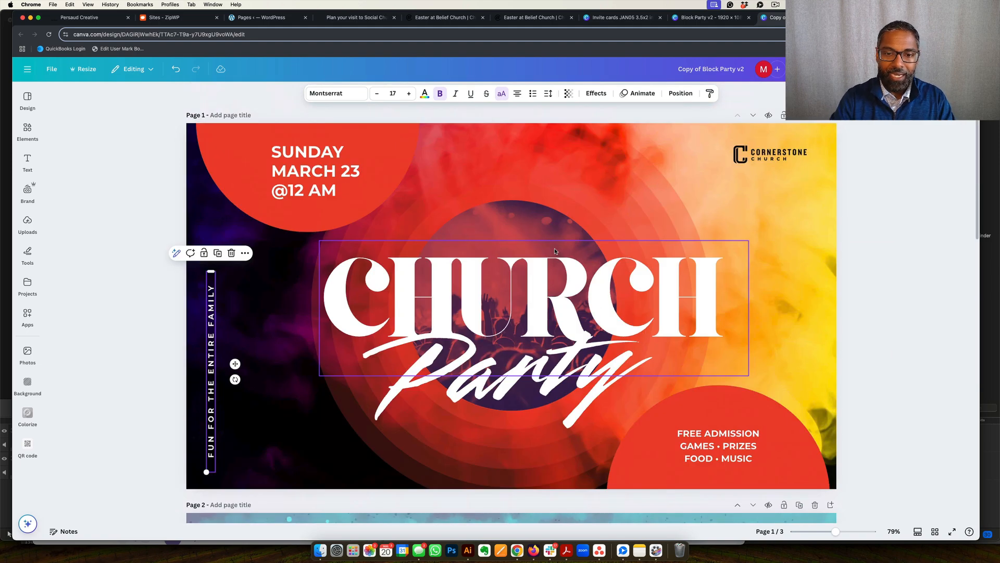
click(858, 265)
click(855, 270)
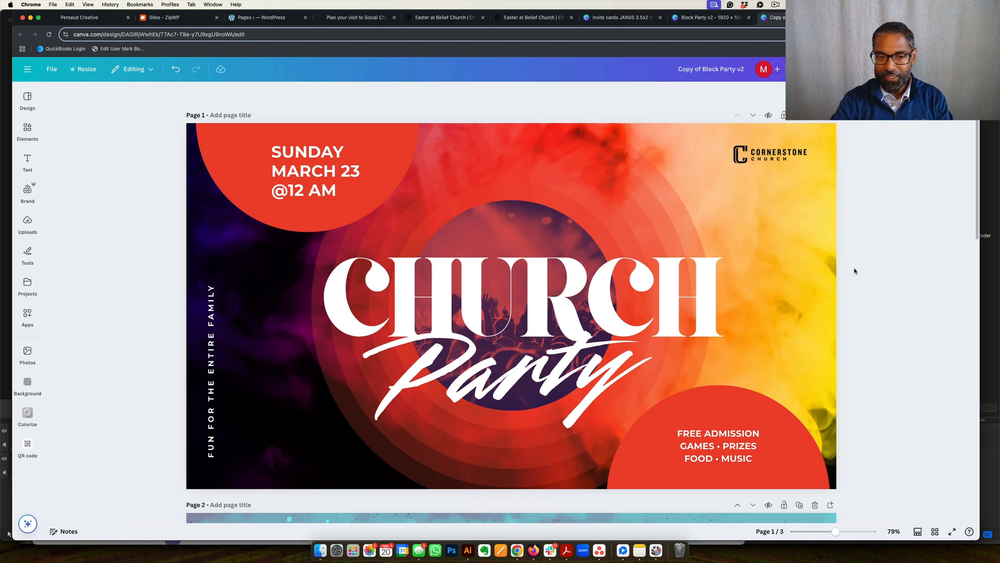
scroll(851, 299, down, 10)
scroll(854, 300, up, 5)
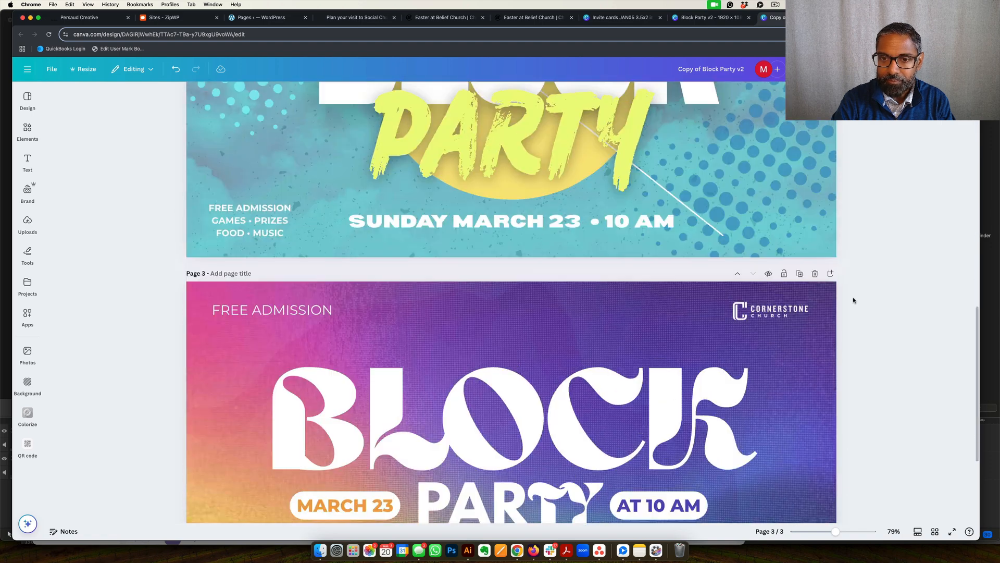
scroll(854, 300, down, 1)
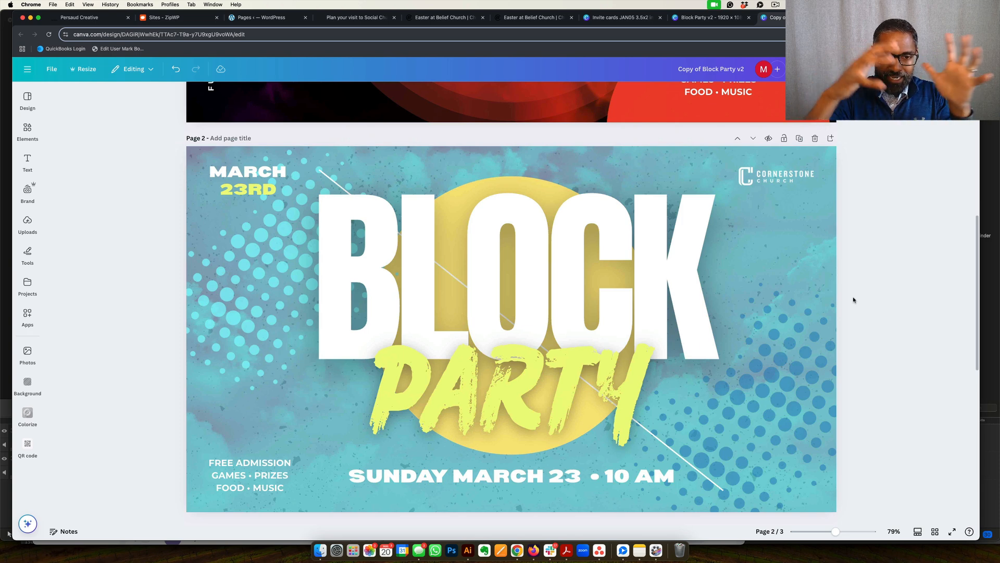
Inspect page 2's two halftone dot graphics and its PARTY lettering as separate elements
click(787, 333)
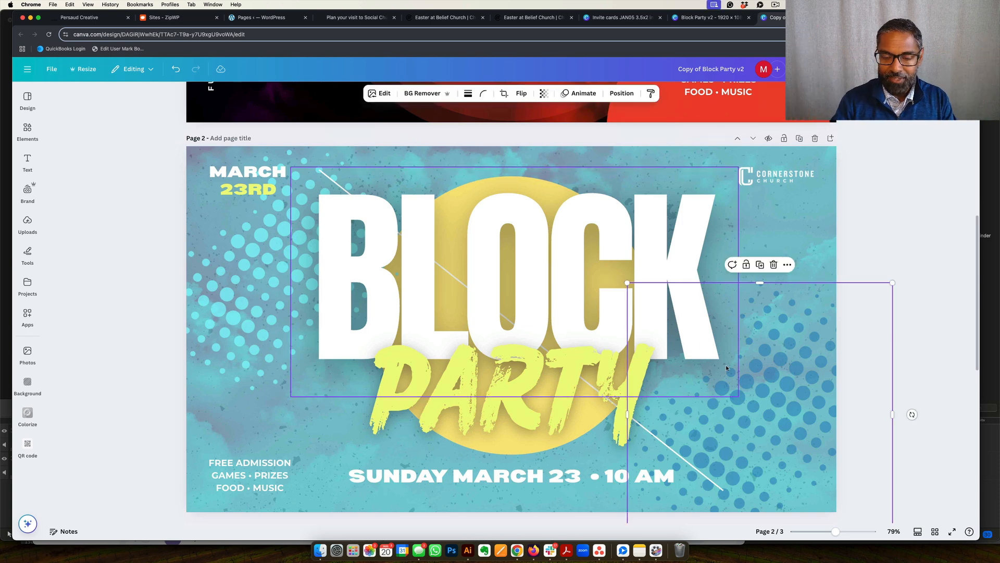
click(251, 255)
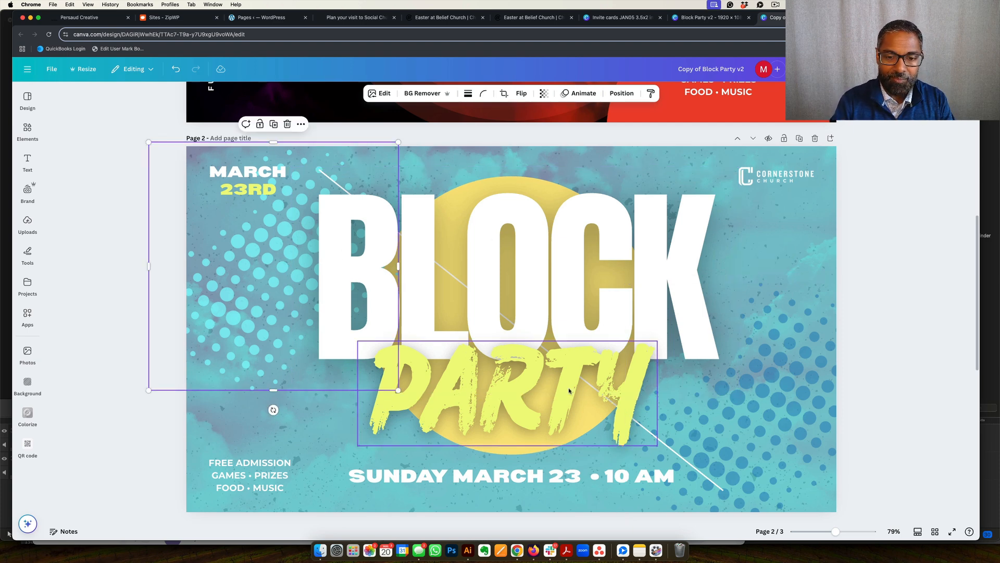
click(536, 386)
click(943, 365)
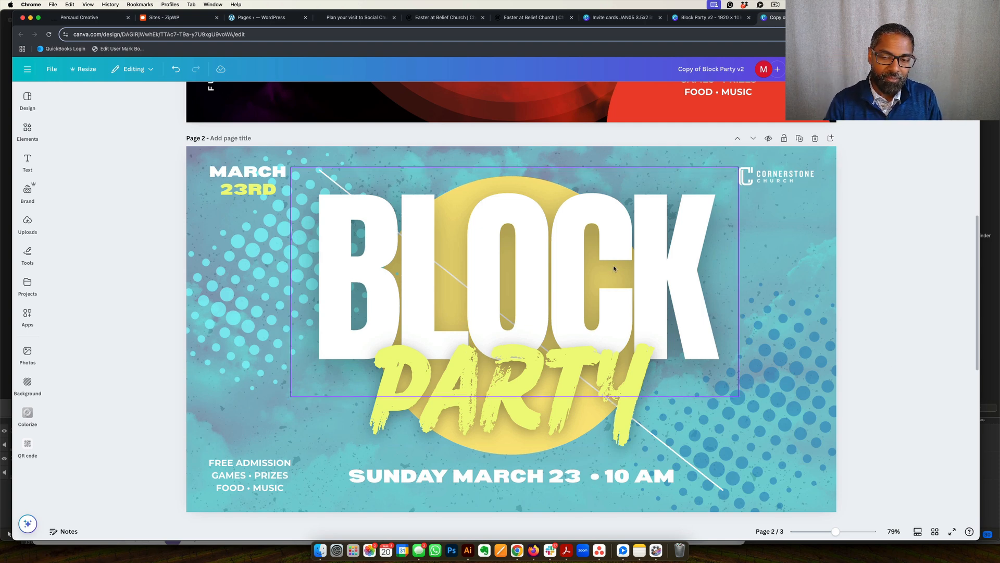
Inspect page 2's MARCH date text, Sunday date line, free admission text and Cornerstone Church logo individually
click(244, 173)
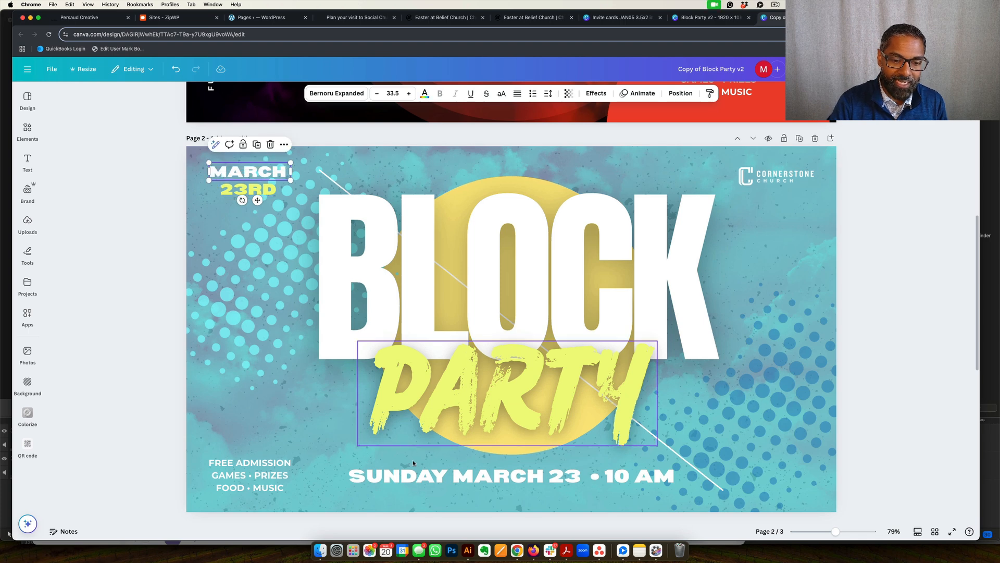
click(414, 484)
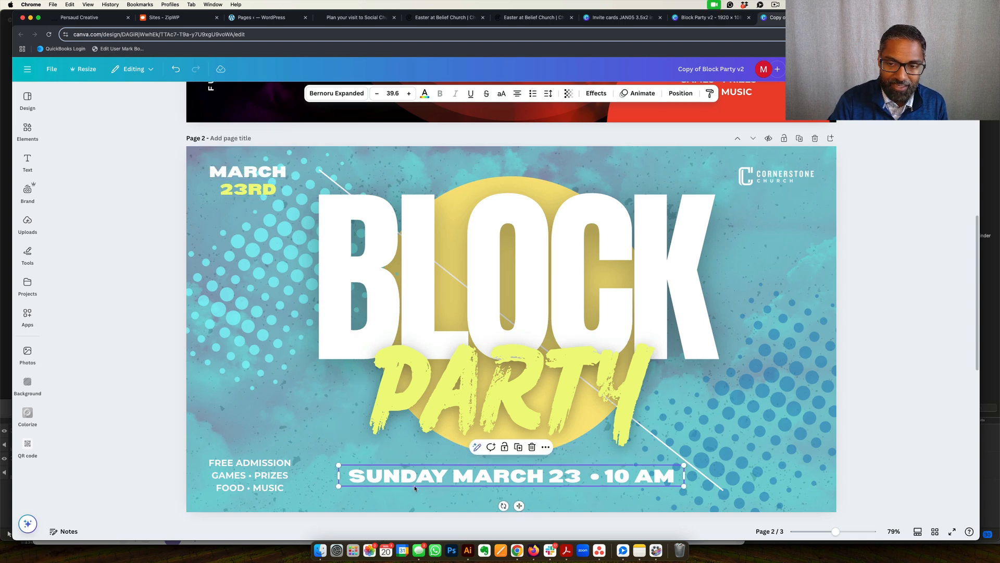
click(264, 475)
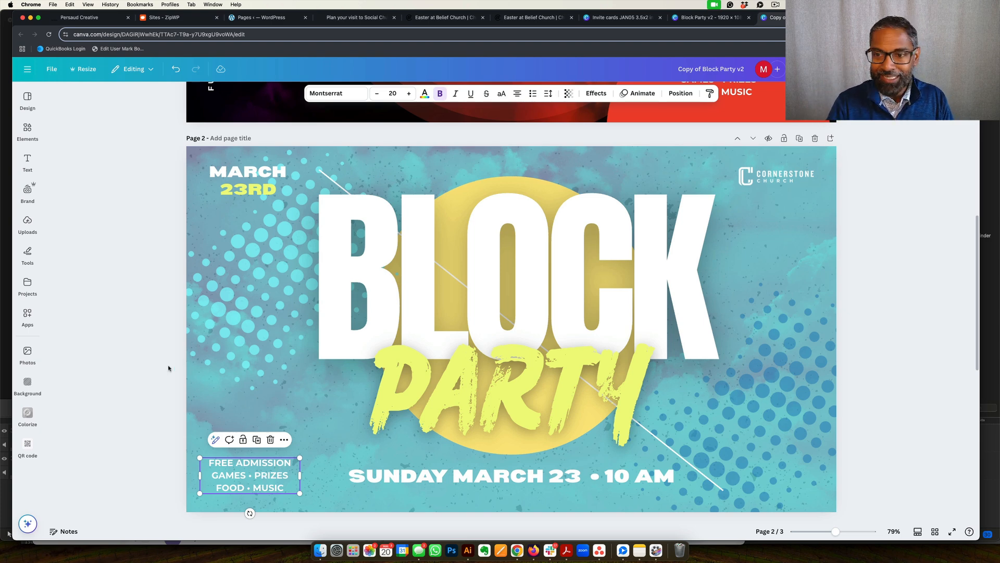
click(777, 176)
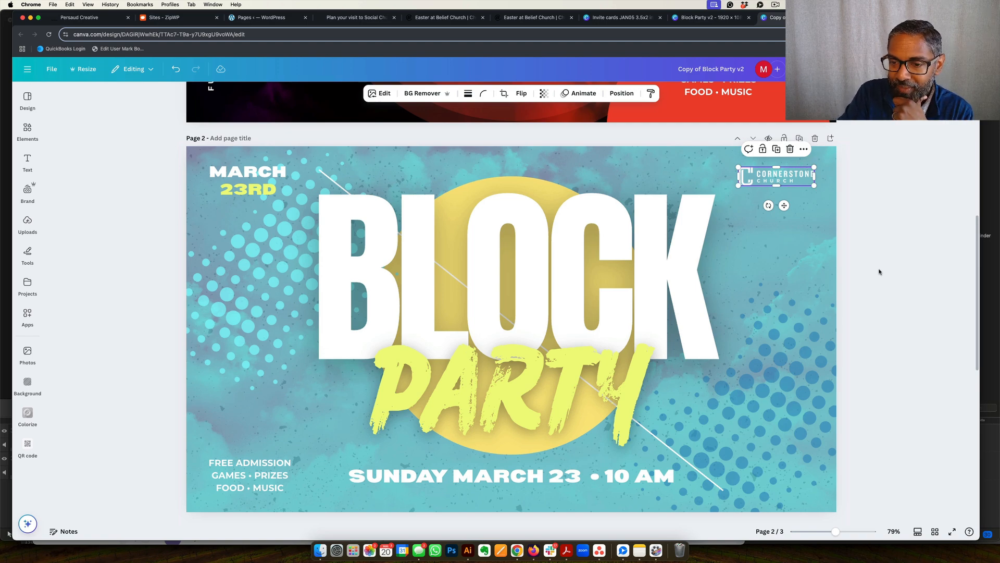
Examine page 3's BLOCK headline and gradient background, and compare its style with page 1
scroll(880, 271, down, 10)
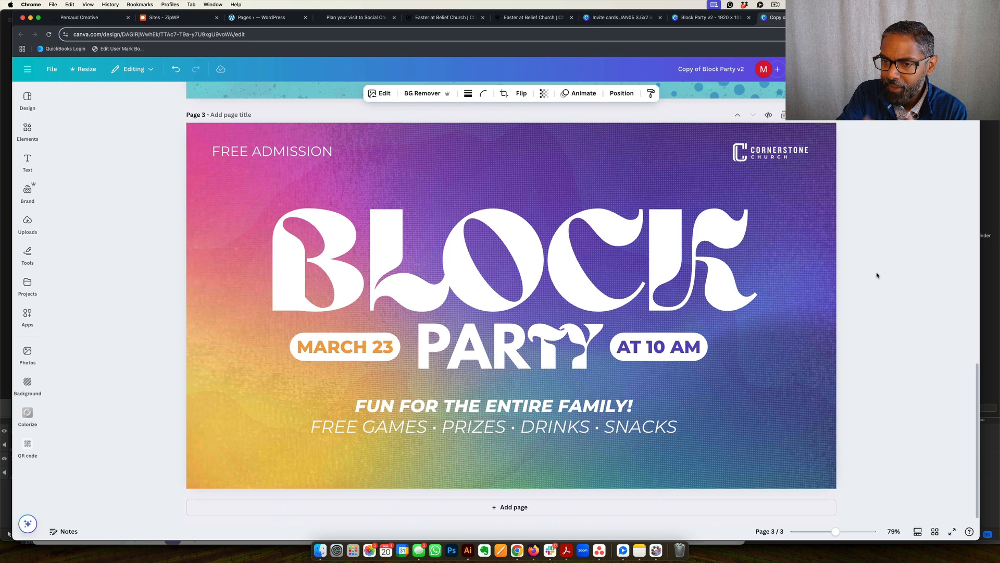
click(877, 275)
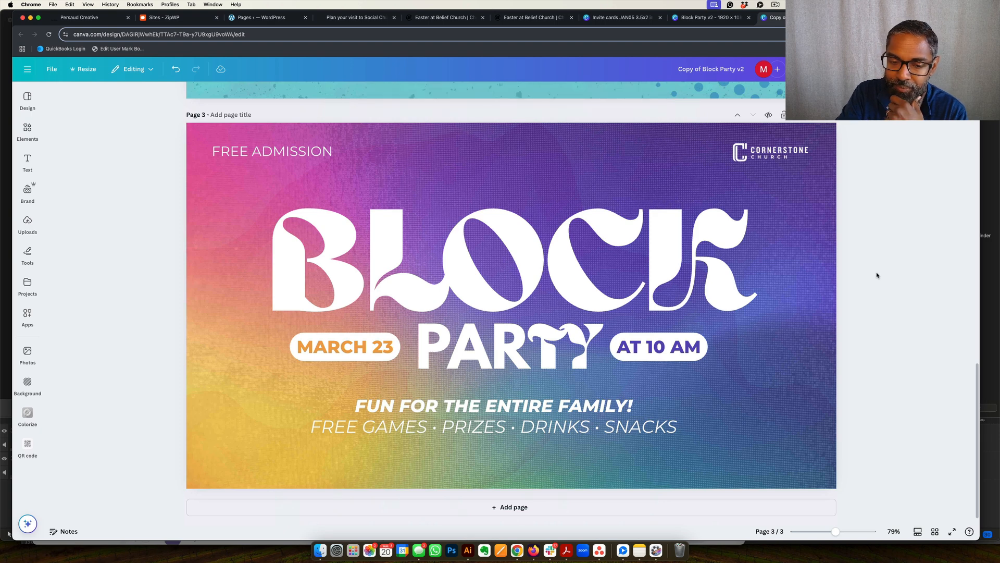
click(697, 264)
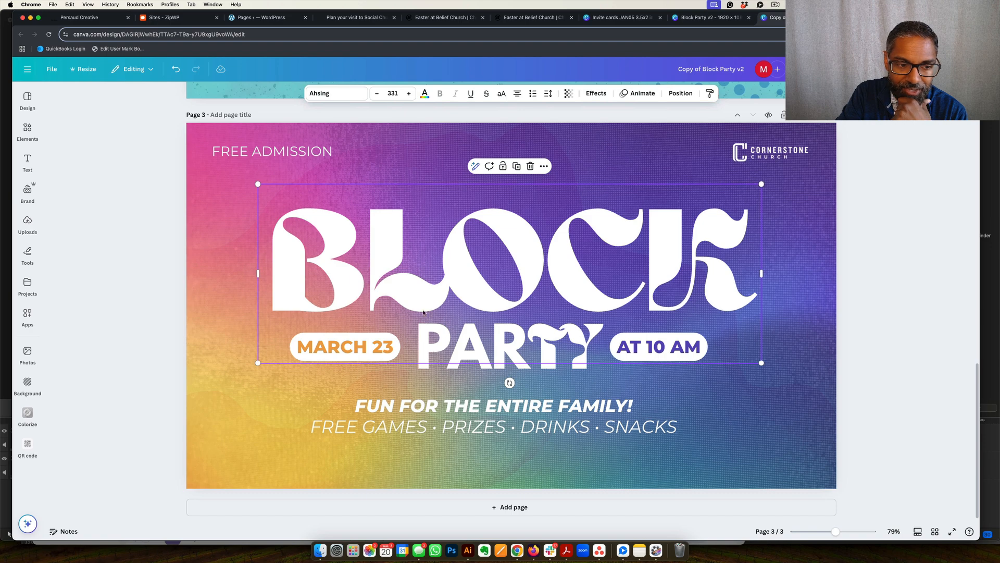
click(197, 367)
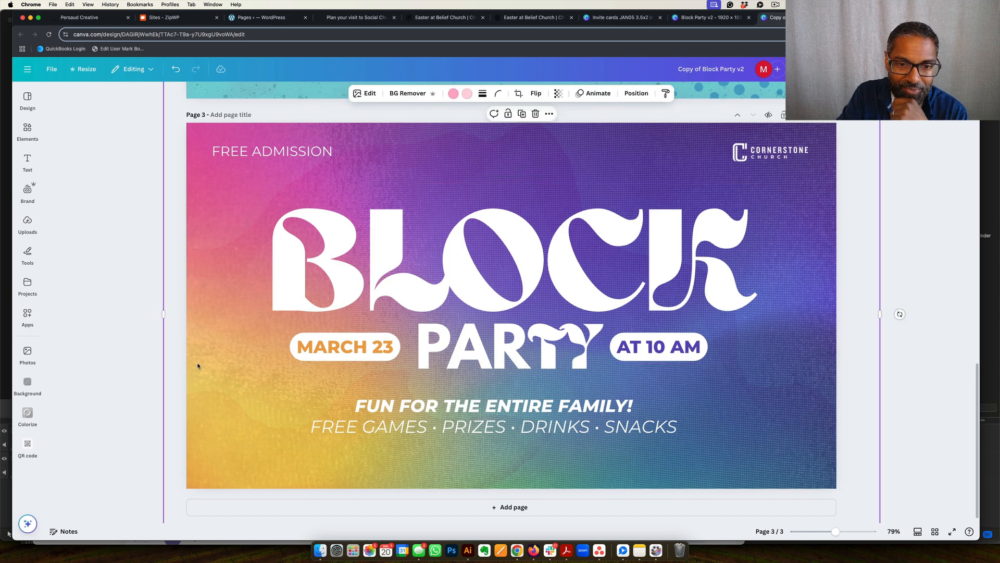
scroll(198, 364, up, 15)
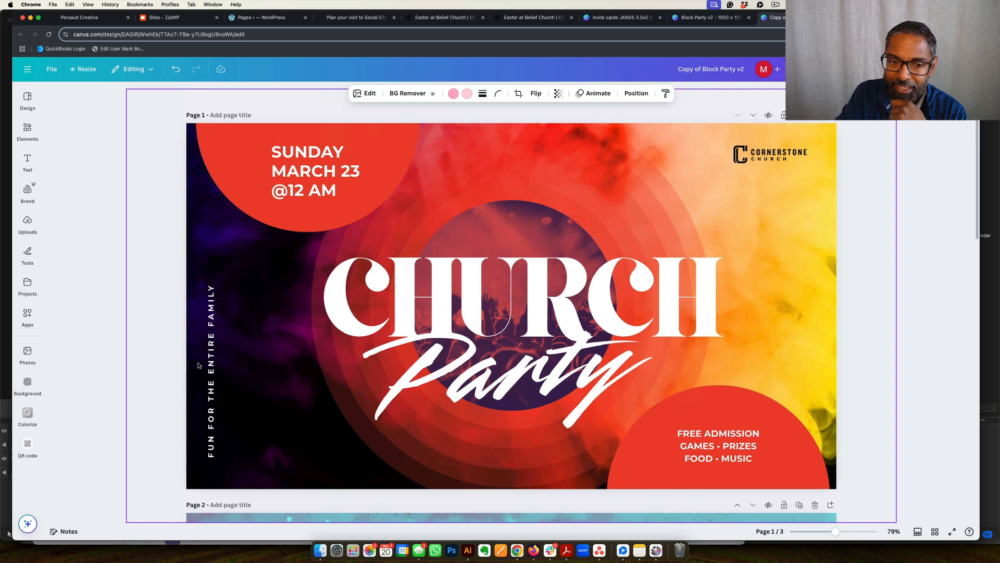
scroll(198, 365, down, 15)
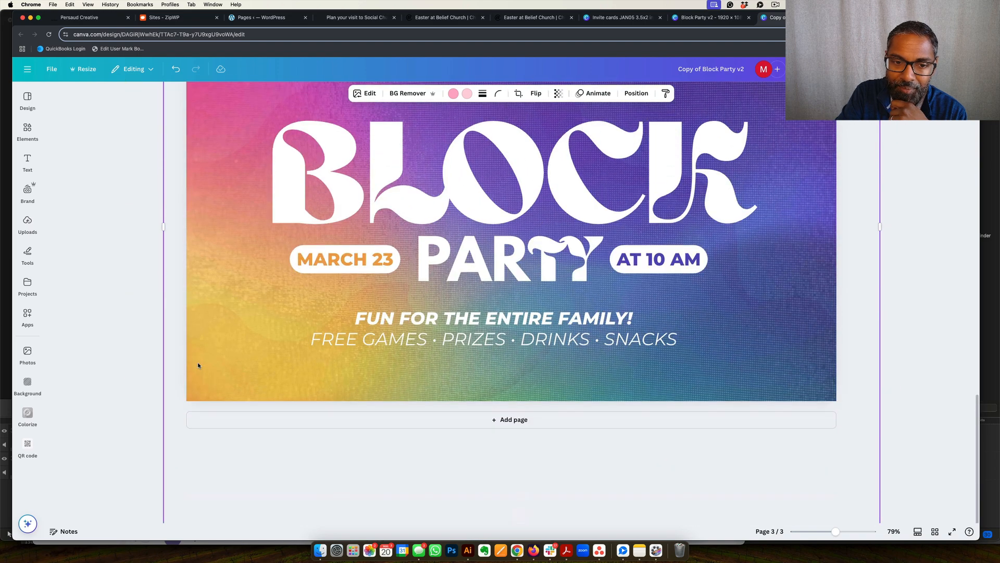
scroll(198, 365, up, 4)
Try moving the BLOCK headline on page 3 down onto PARTY, undo the move and deselect the headline
click(305, 257)
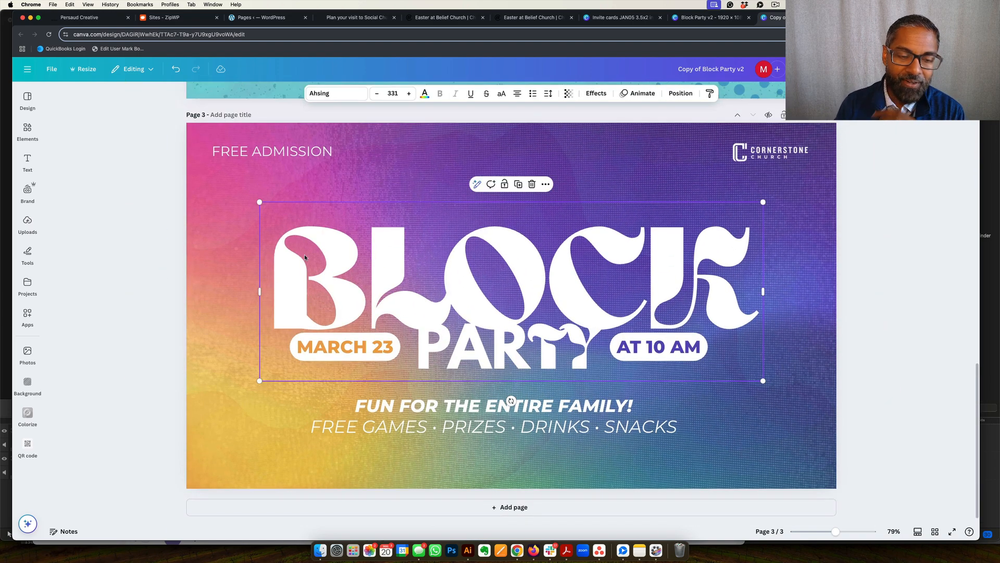
key(super+z)
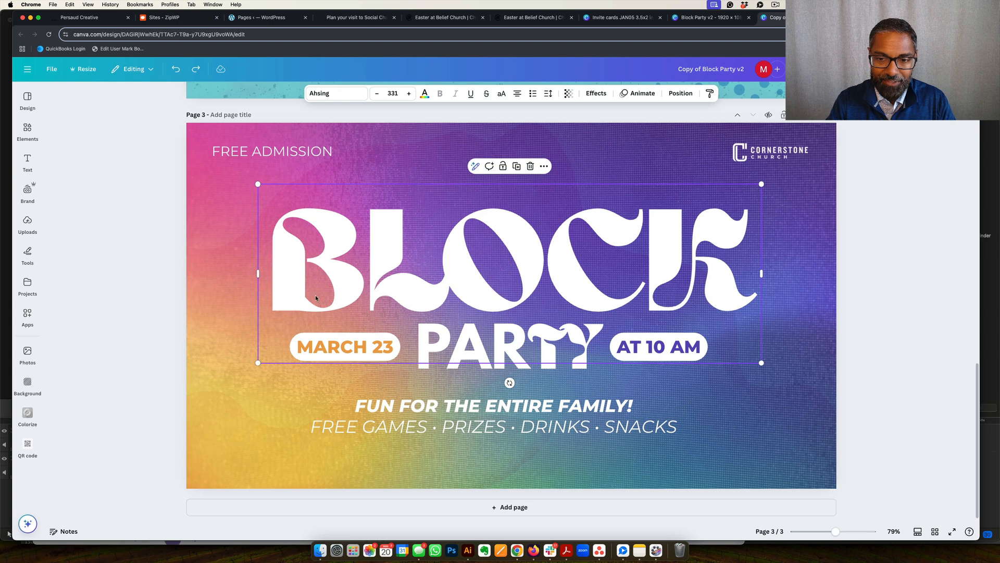
click(859, 326)
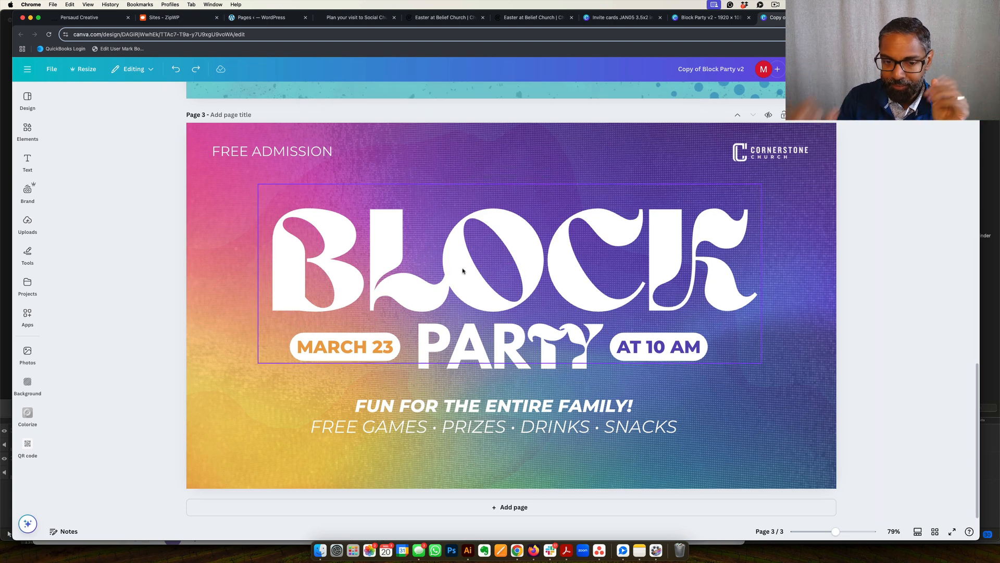
Move the PAR and TY text layers on page 3 above the BLOCK headline layer and deselect them
click(458, 367)
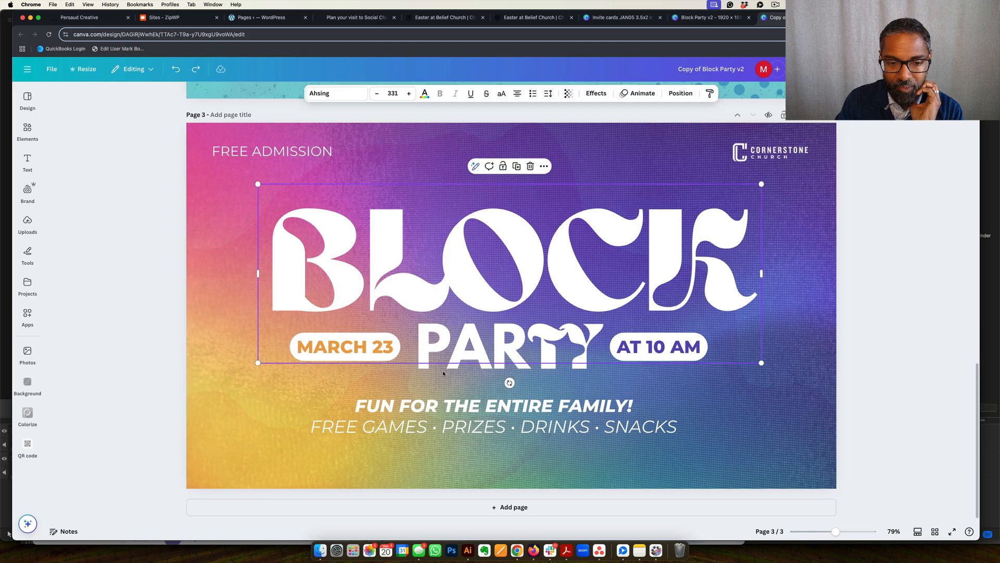
double_click(460, 349)
key(Escape)
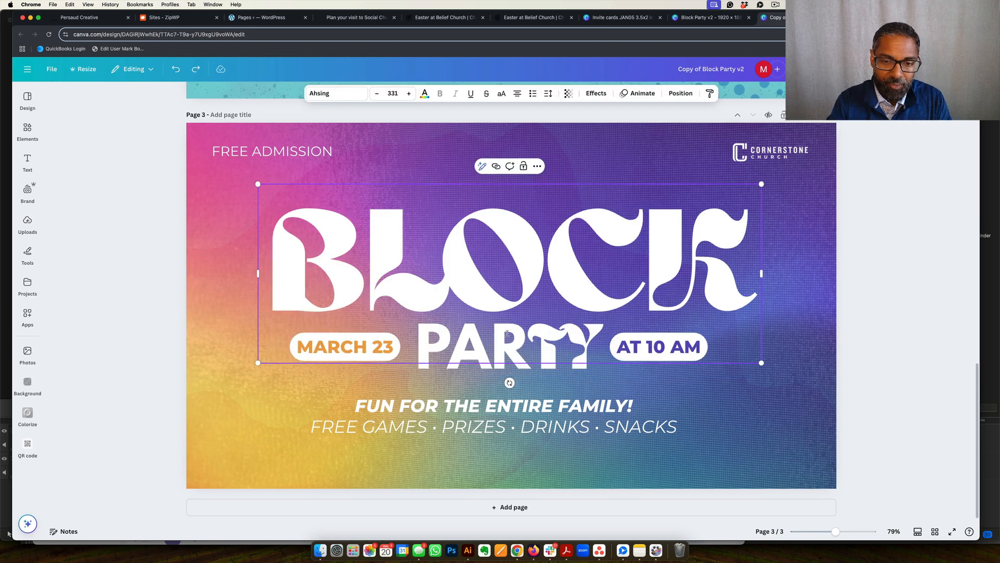
click(677, 90)
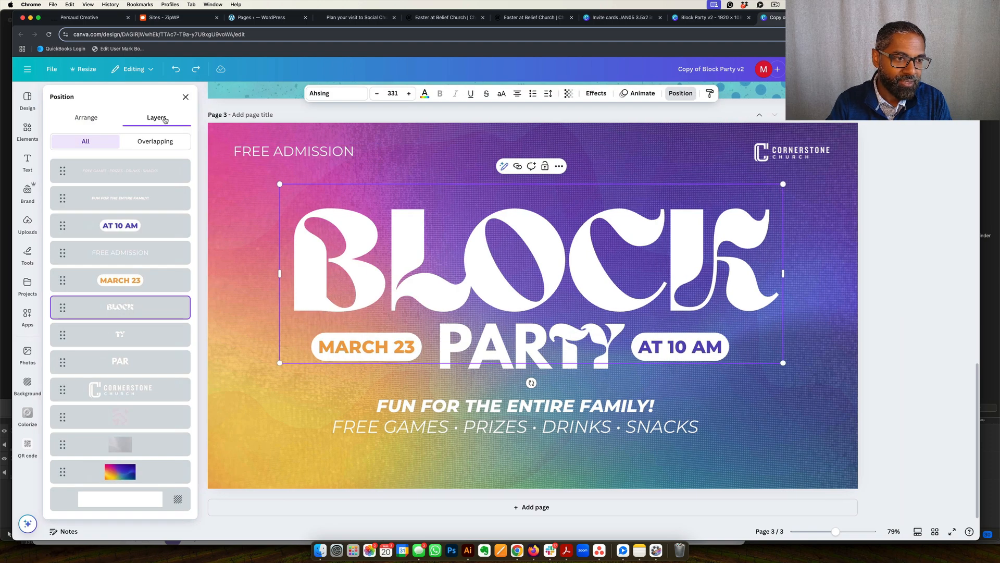
click(134, 359)
shift+click(134, 343)
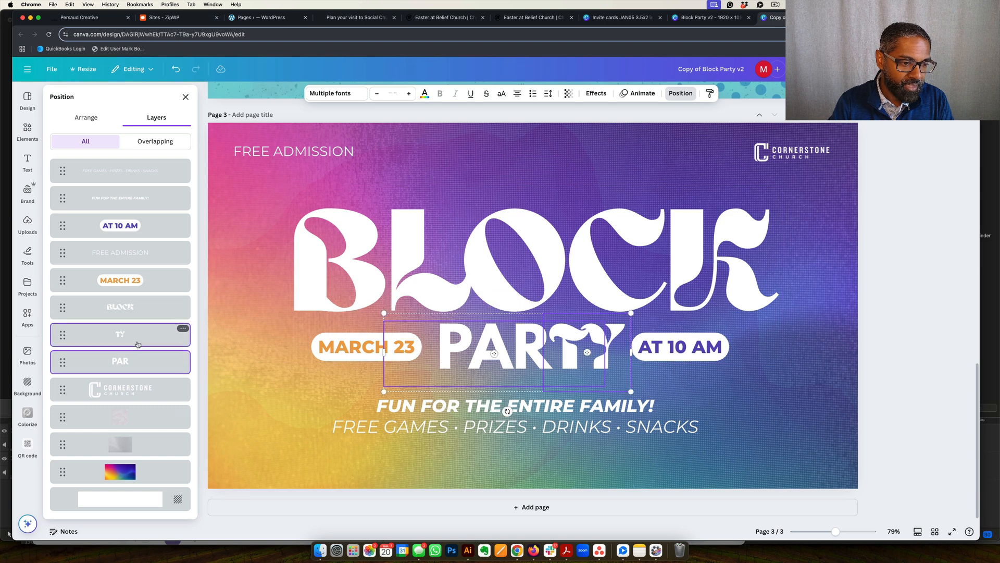
mouse_move(134, 339)
mouse_down()
mouse_move(138, 299)
mouse_move(134, 319)
mouse_up()
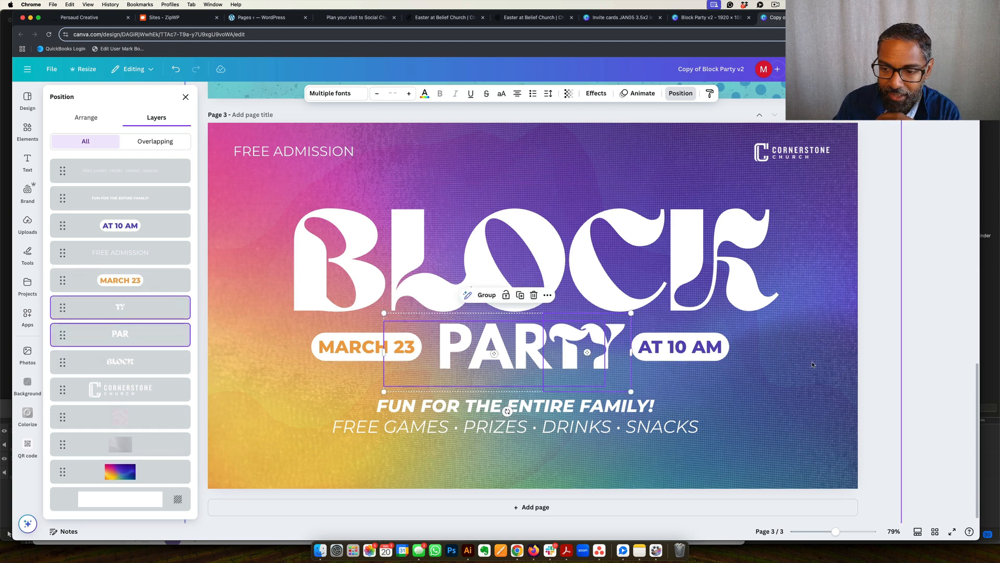
click(860, 367)
click(893, 369)
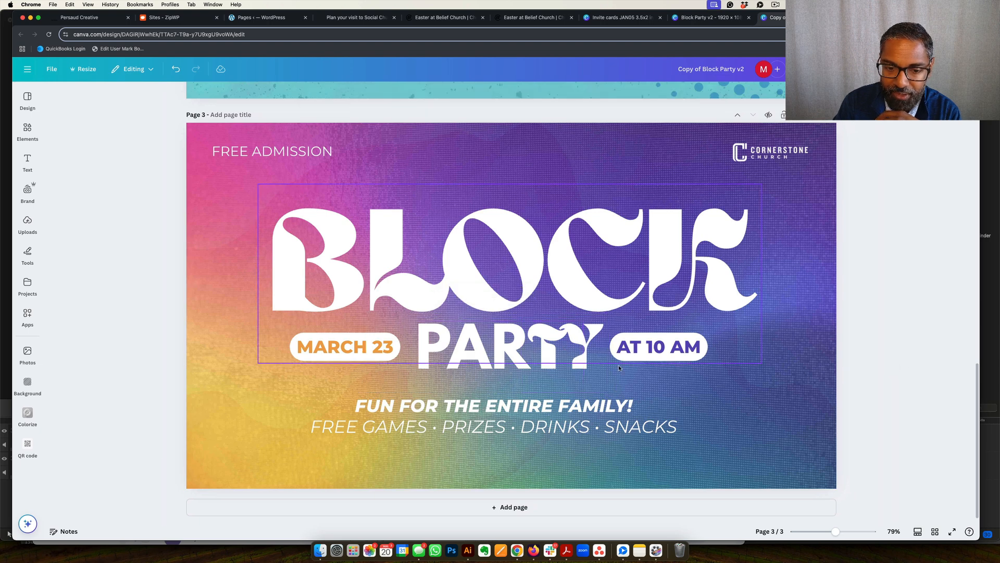
Check which font each of the two PARTY text pieces on page 3 uses
click(451, 355)
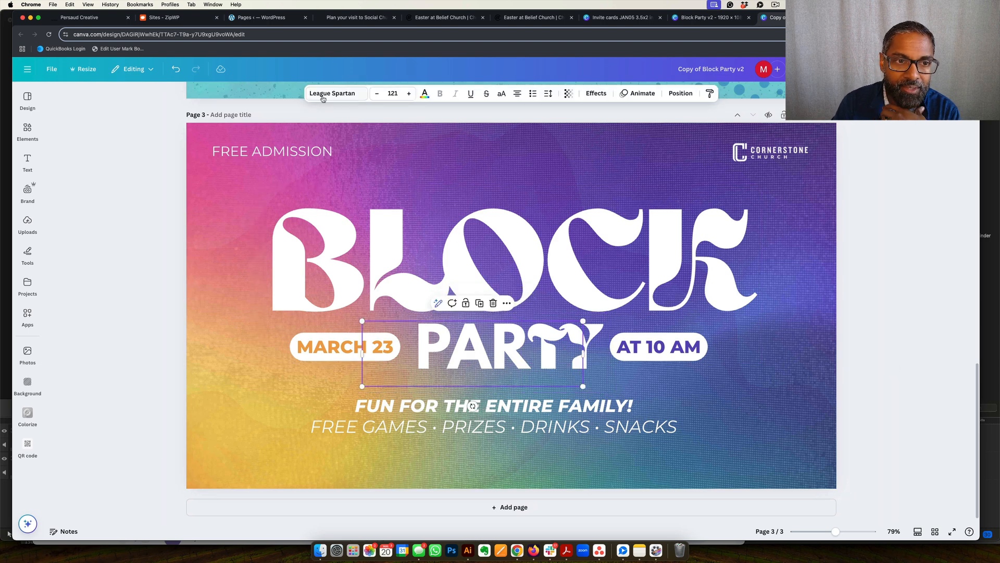
click(559, 360)
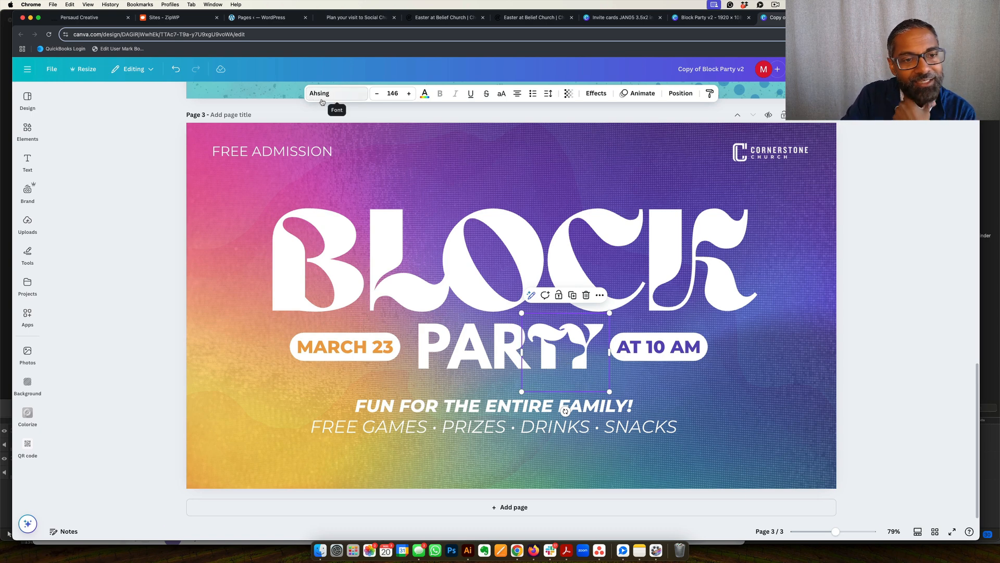
click(909, 356)
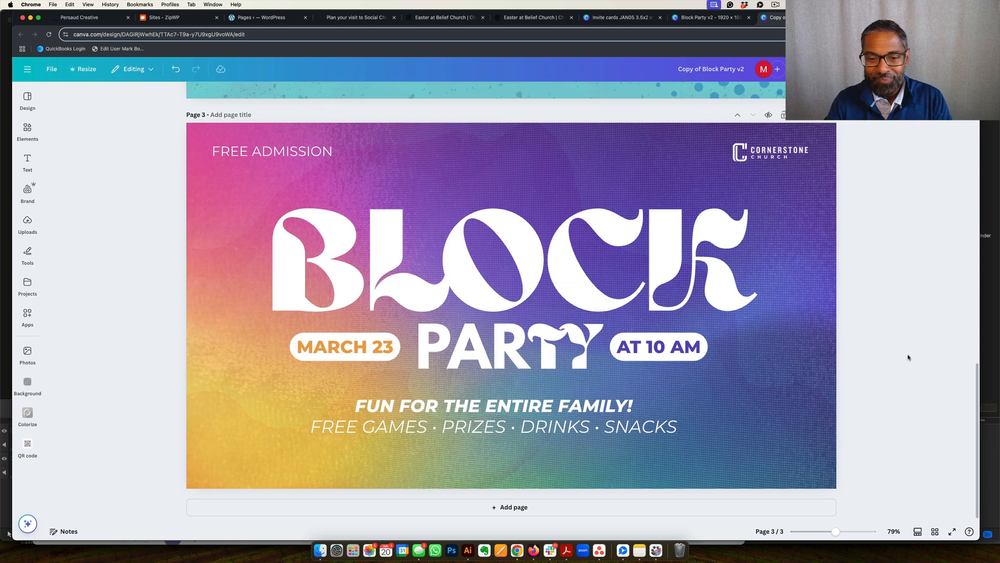
Inspect page 3's BLOCK headline, date and time labels, activities line, Cornerstone Church logo and FREE ADMISSION text individually
click(626, 249)
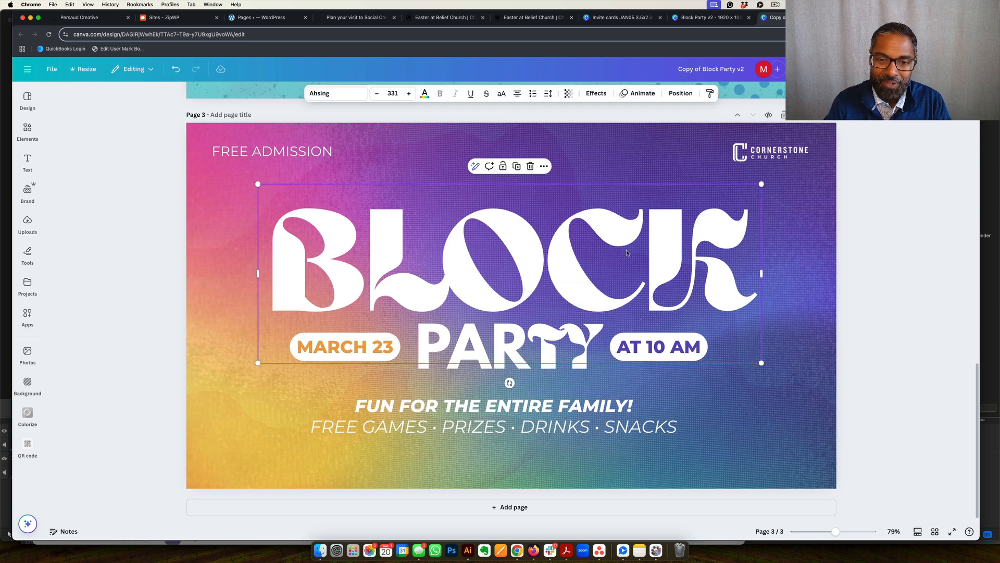
click(661, 347)
click(346, 347)
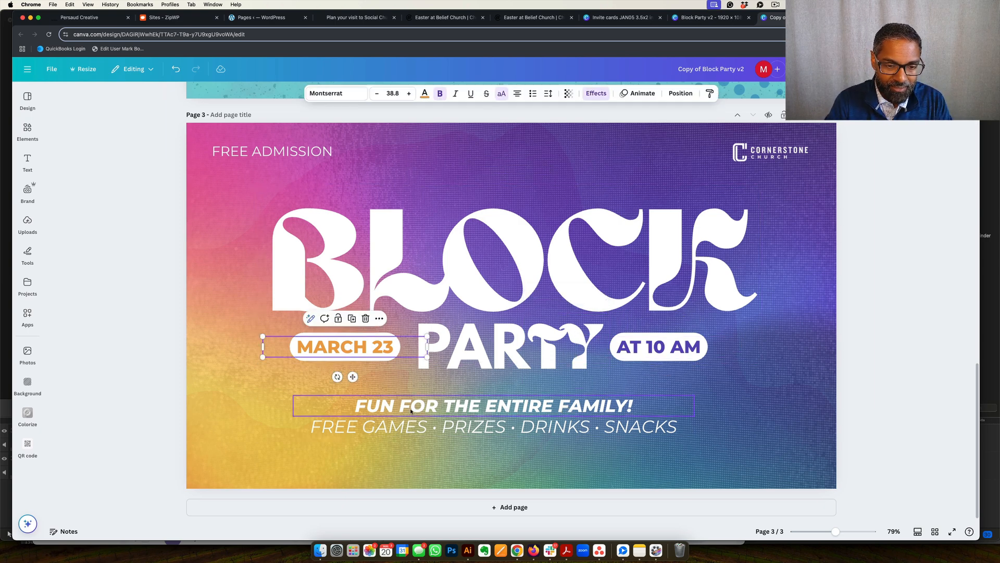
click(407, 426)
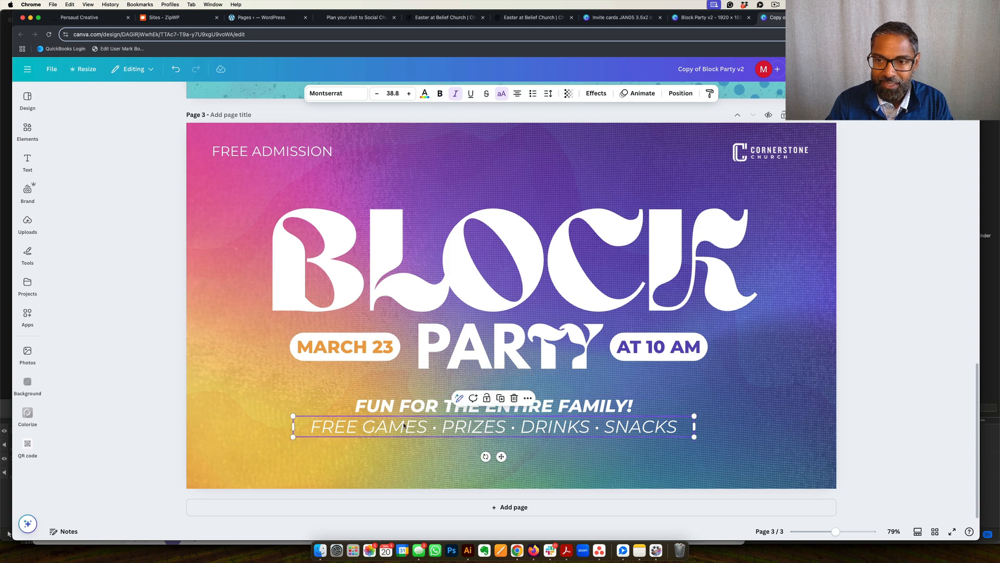
click(770, 152)
click(272, 151)
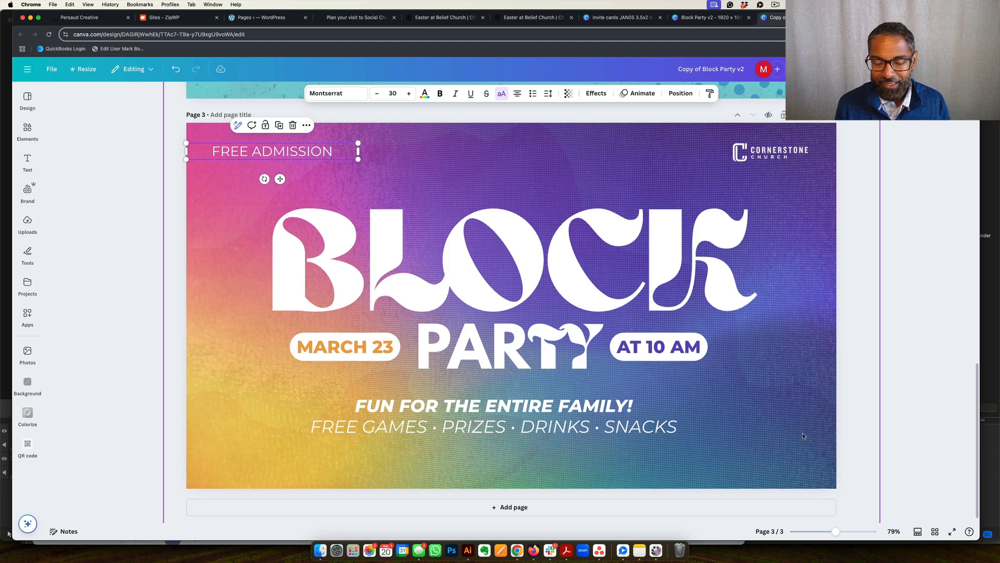
Generate a QR code for trinitytemple.com on page 3
click(26, 319)
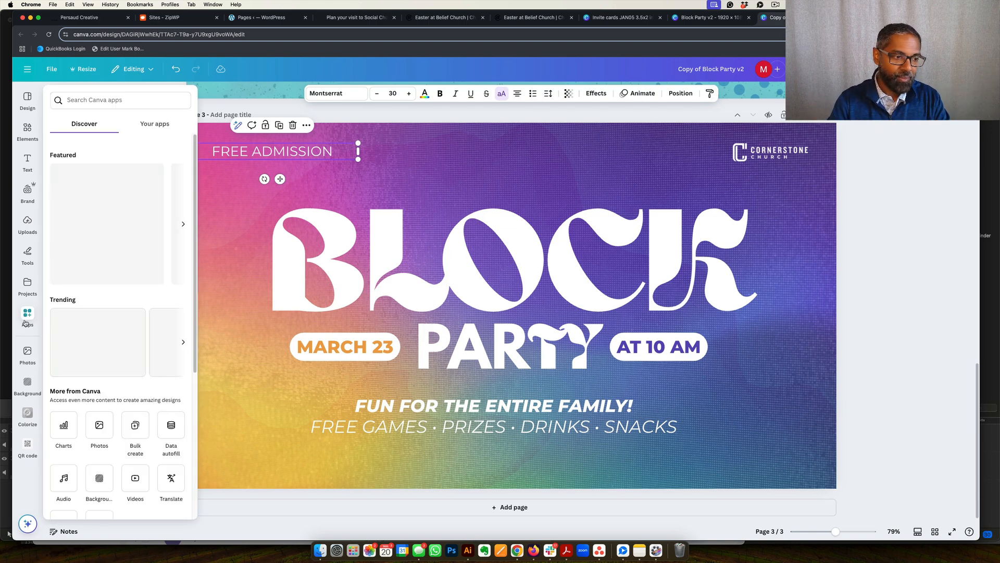
click(27, 385)
click(27, 285)
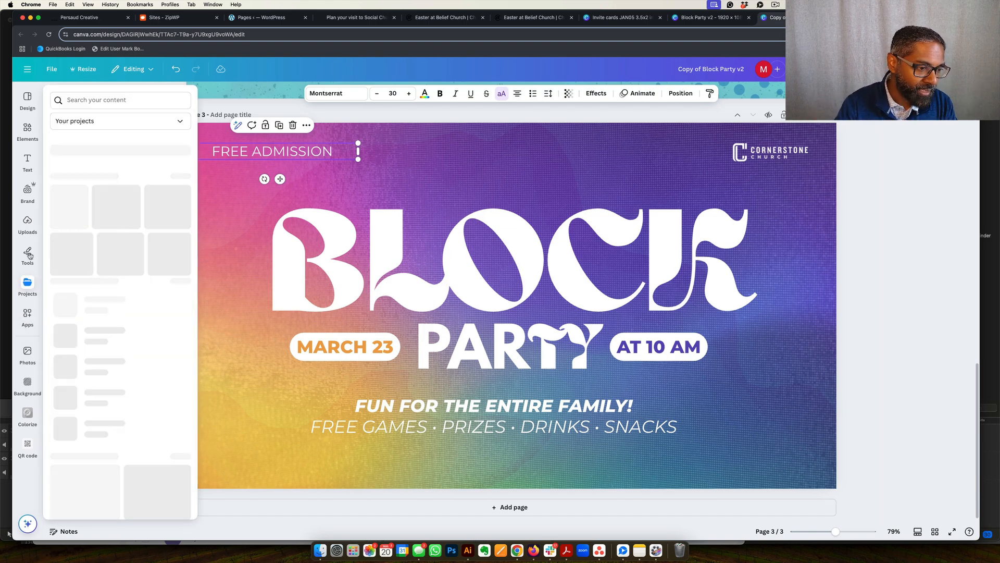
click(27, 384)
click(28, 447)
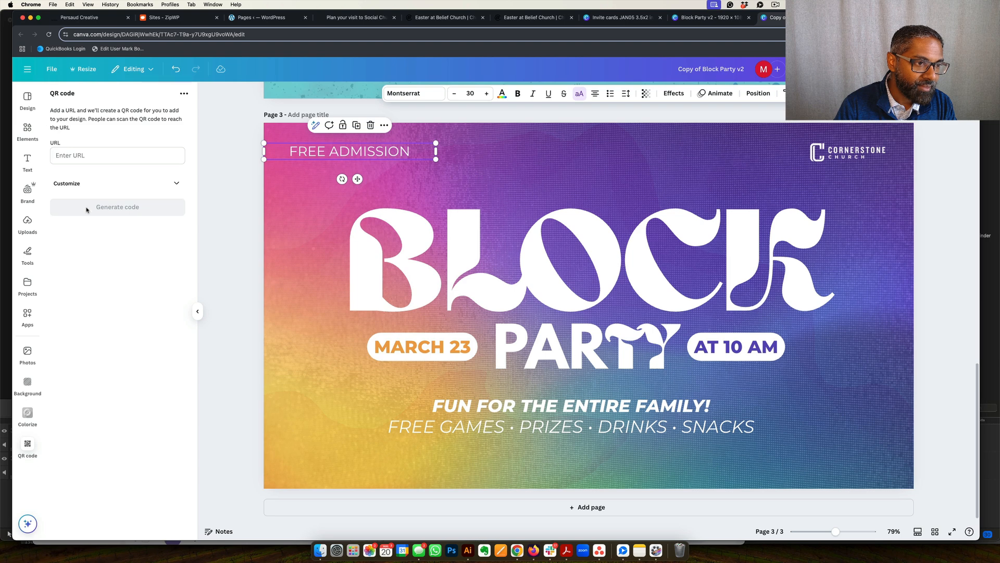
click(87, 155)
text(tri)
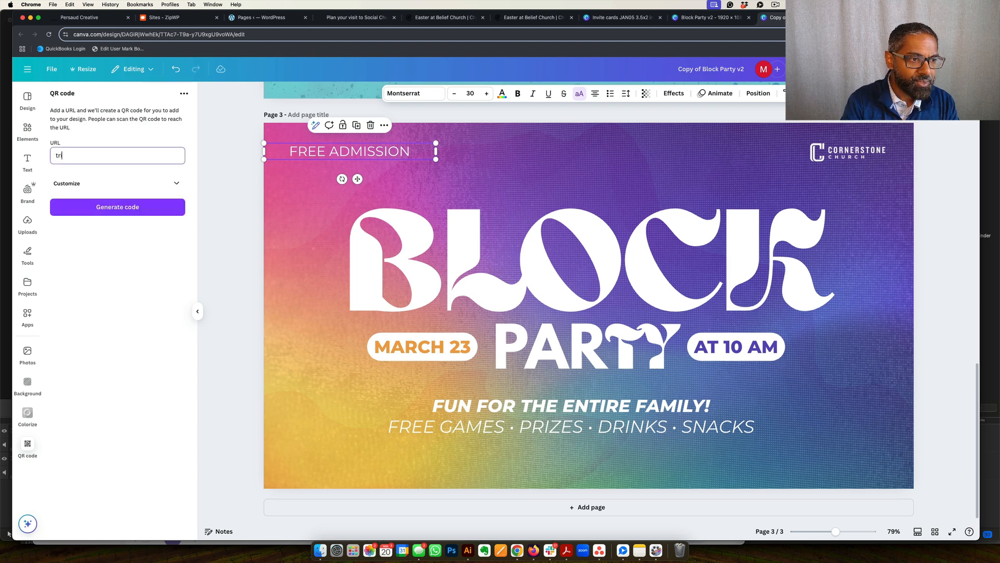
text(nitytemple)
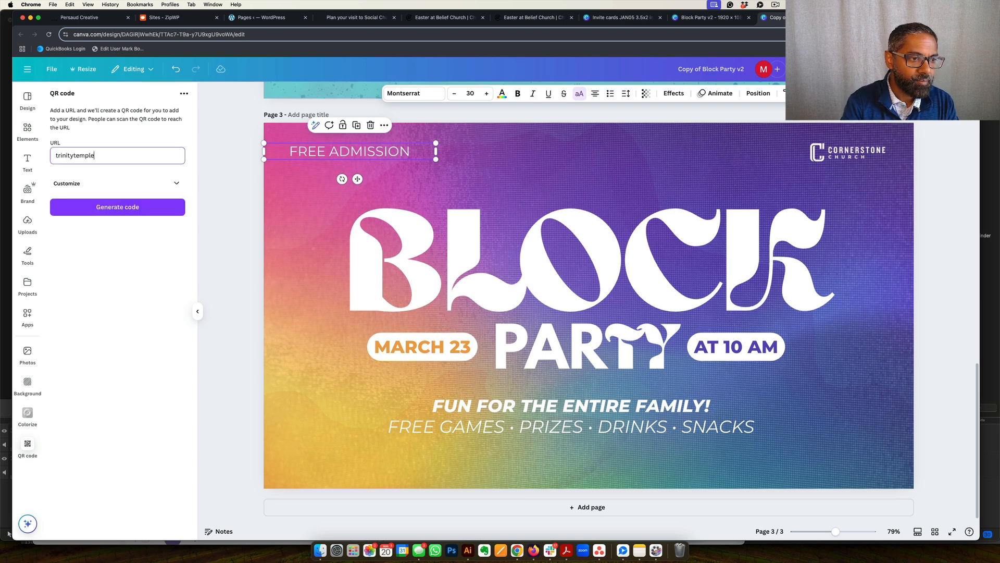
text(.com)
click(99, 213)
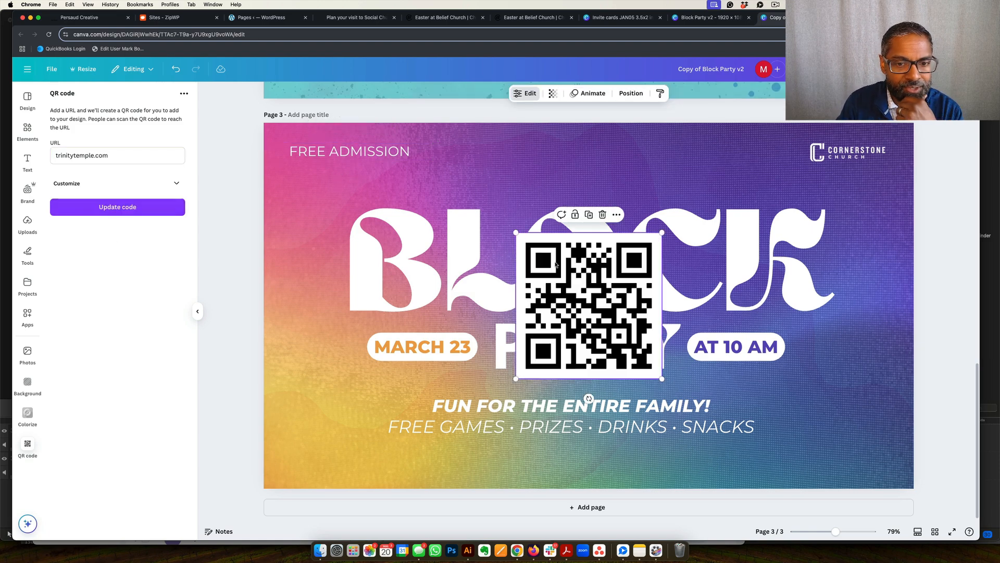
Try the QR code at a smaller size in page 3's bottom-right corner, and delete it
drag(548, 268, 798, 376)
drag(768, 343, 811, 386)
click(948, 375)
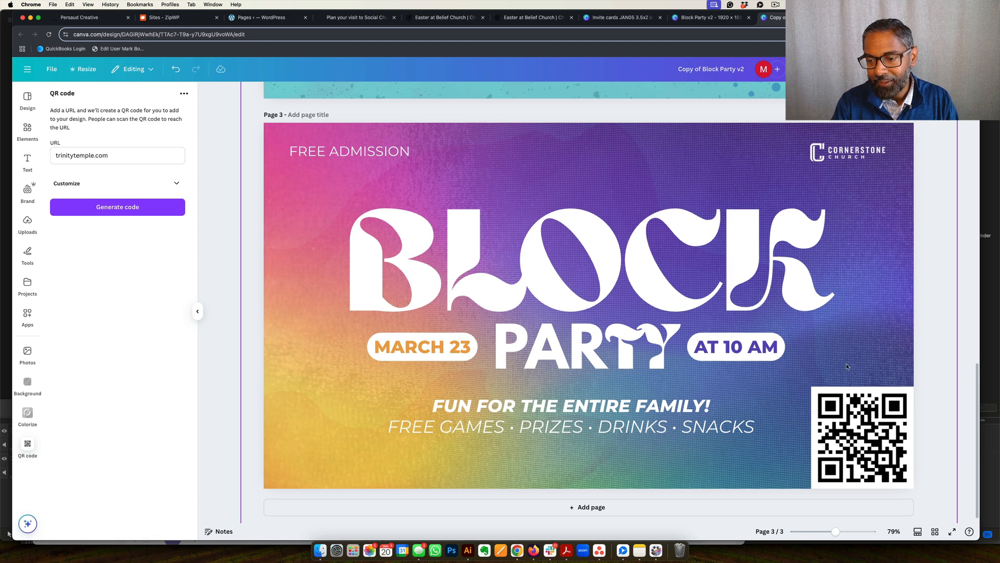
click(888, 428)
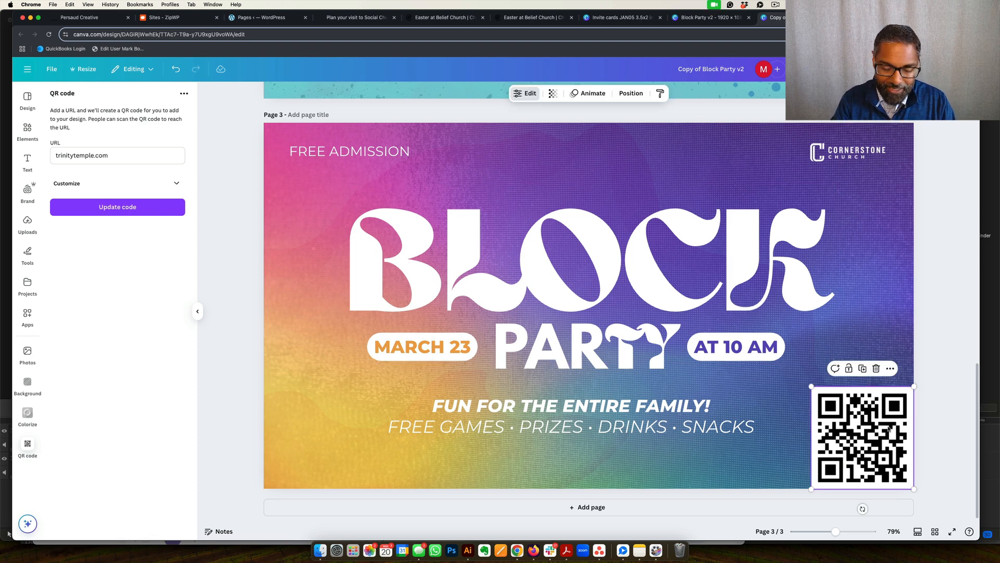
key(Delete)
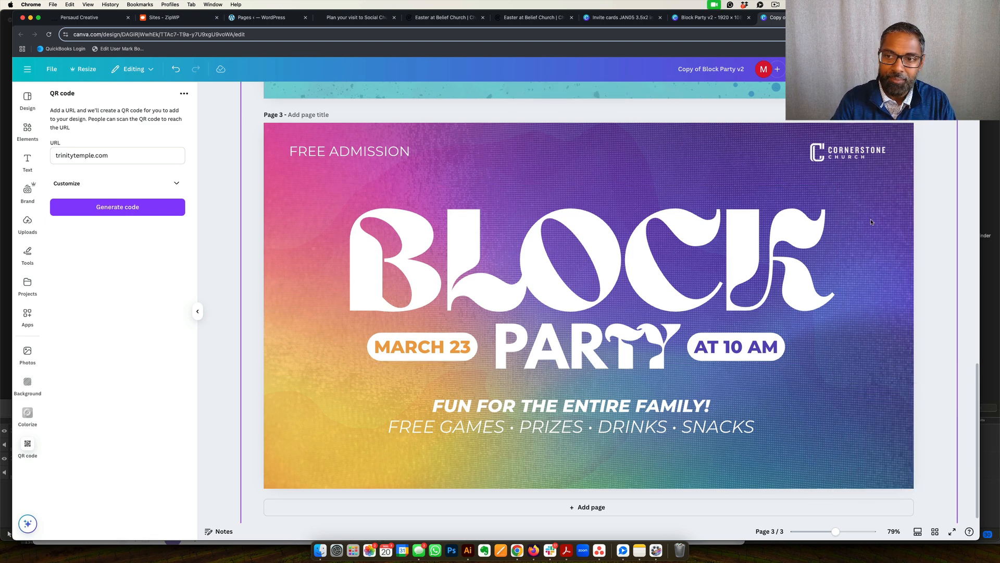
Apply the Pomelo duotone effect to page 3's gradient background image, selecting it from the page's layers
click(803, 240)
click(758, 93)
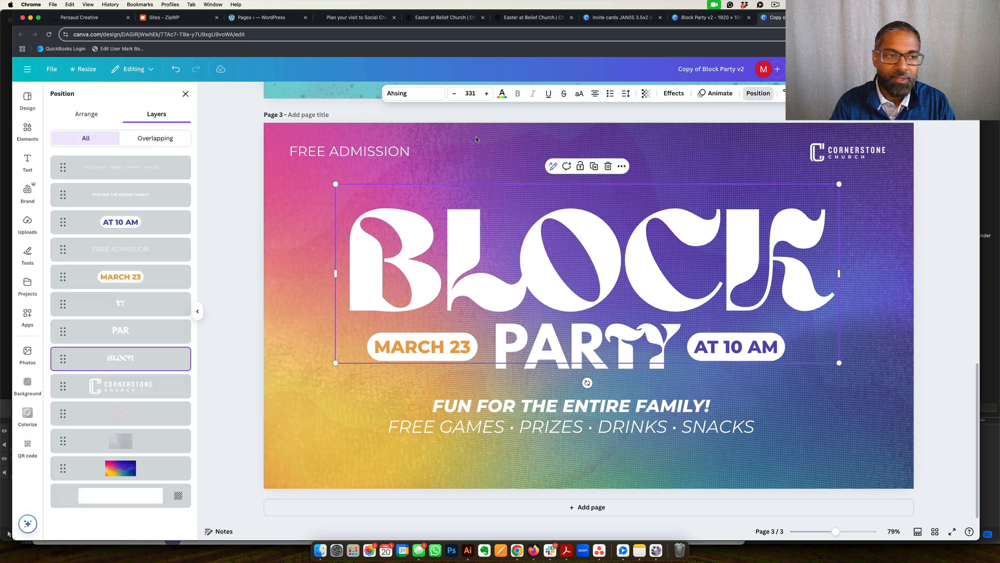
click(124, 444)
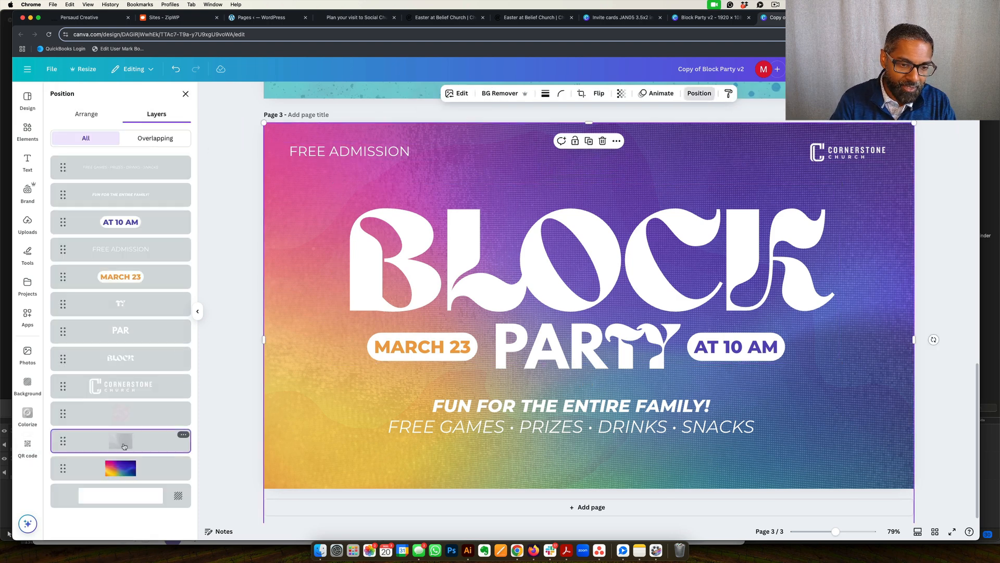
click(126, 468)
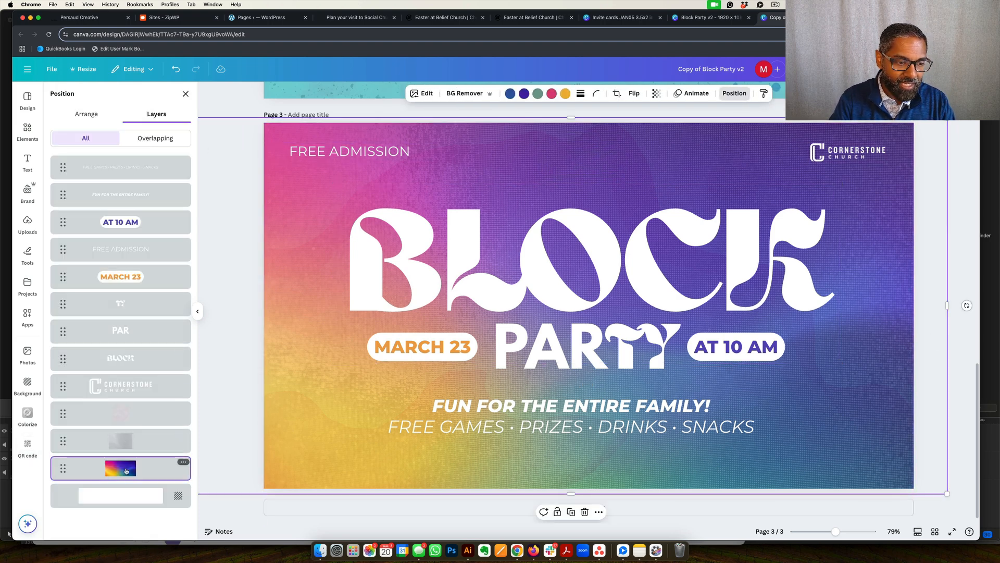
click(423, 96)
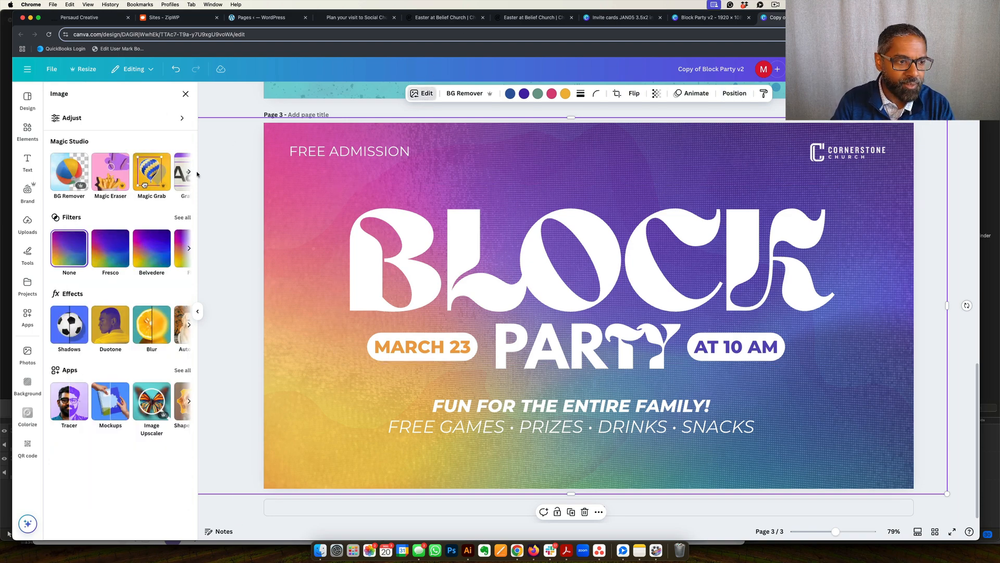
click(122, 337)
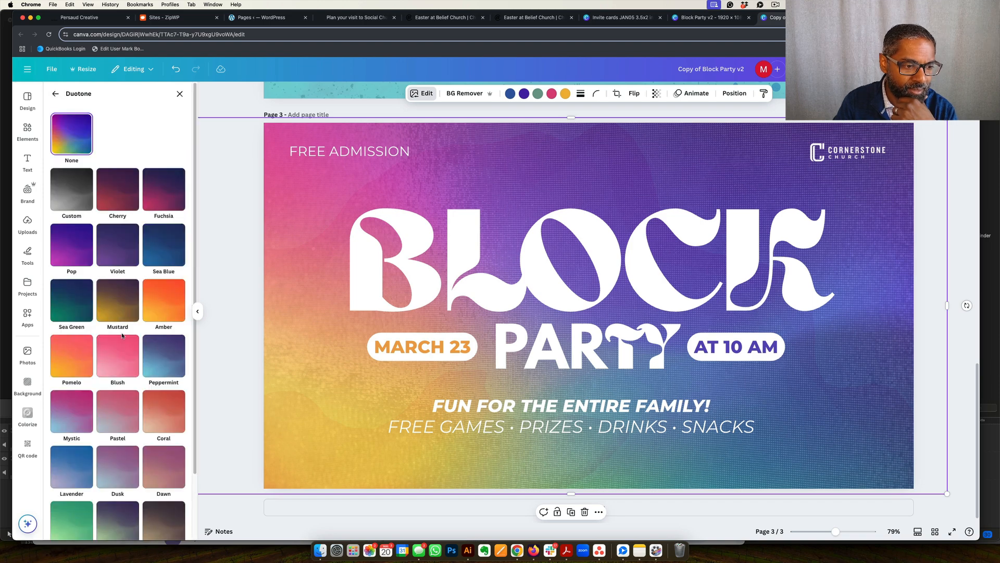
scroll(112, 325, down, 3)
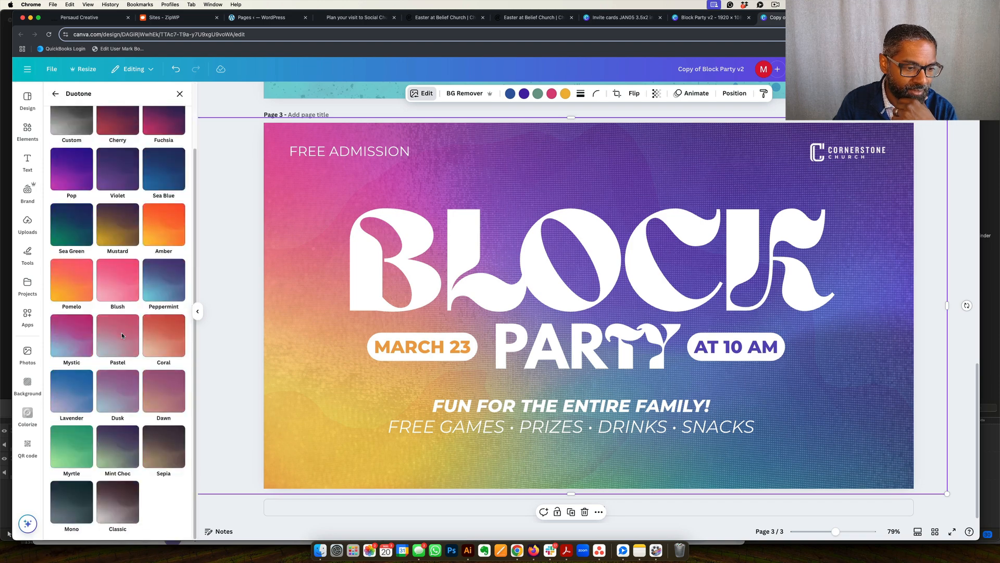
click(77, 292)
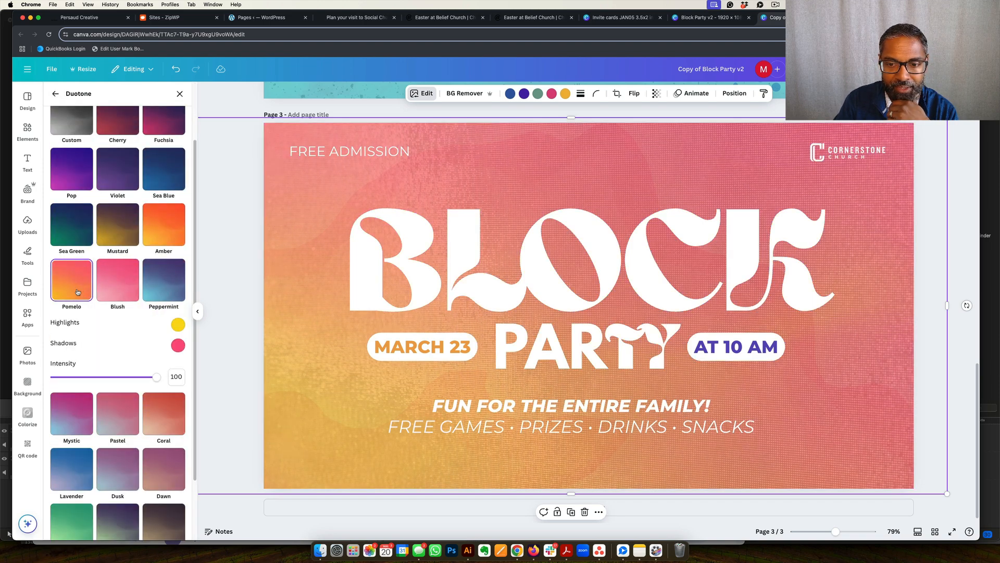
Reset the gradient background's duotone effect to None
click(424, 94)
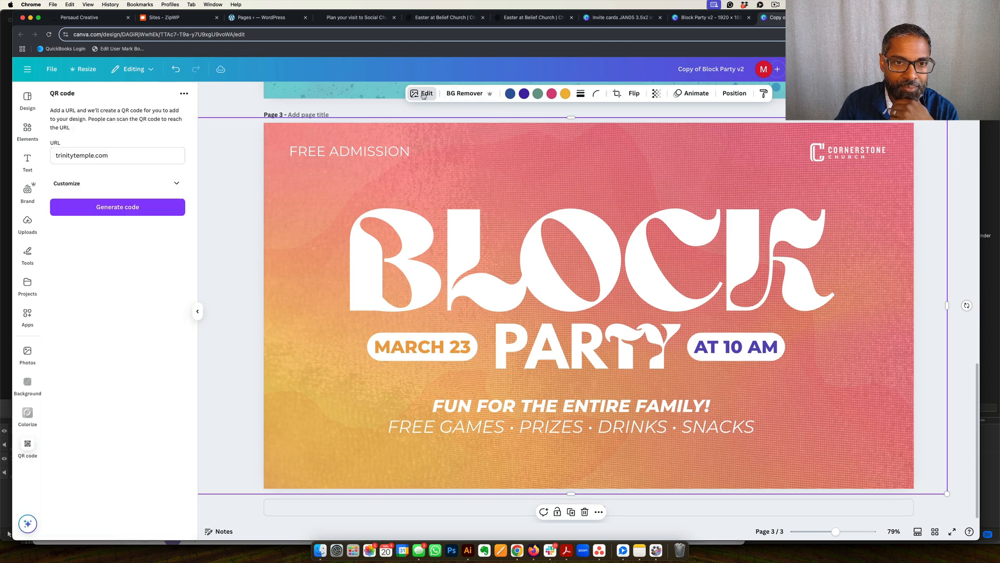
click(423, 93)
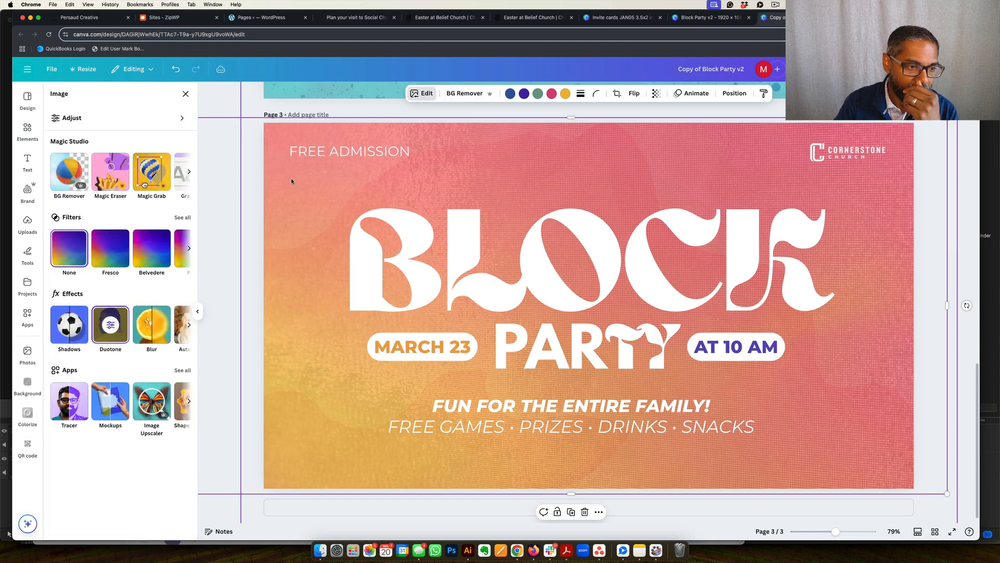
click(124, 334)
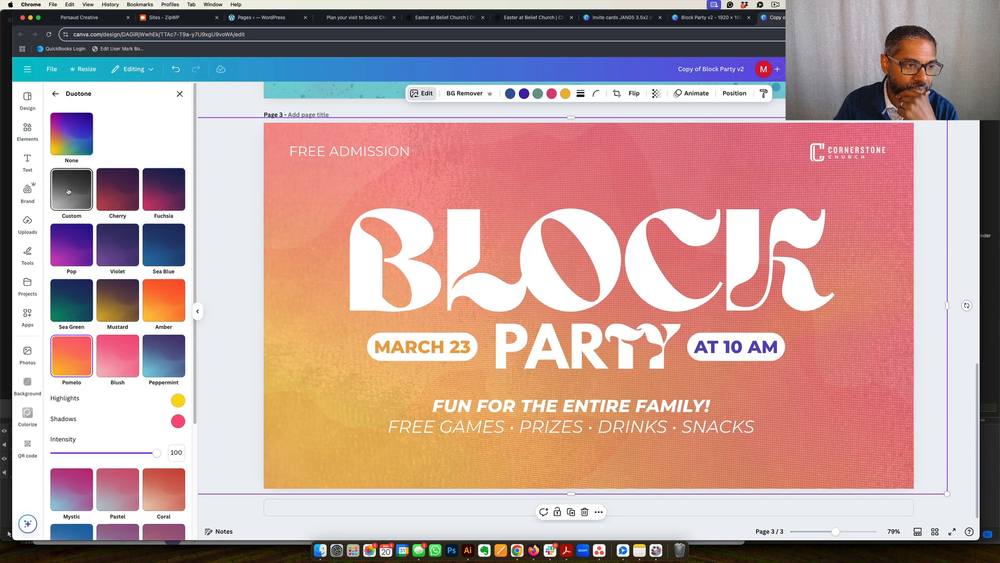
click(59, 98)
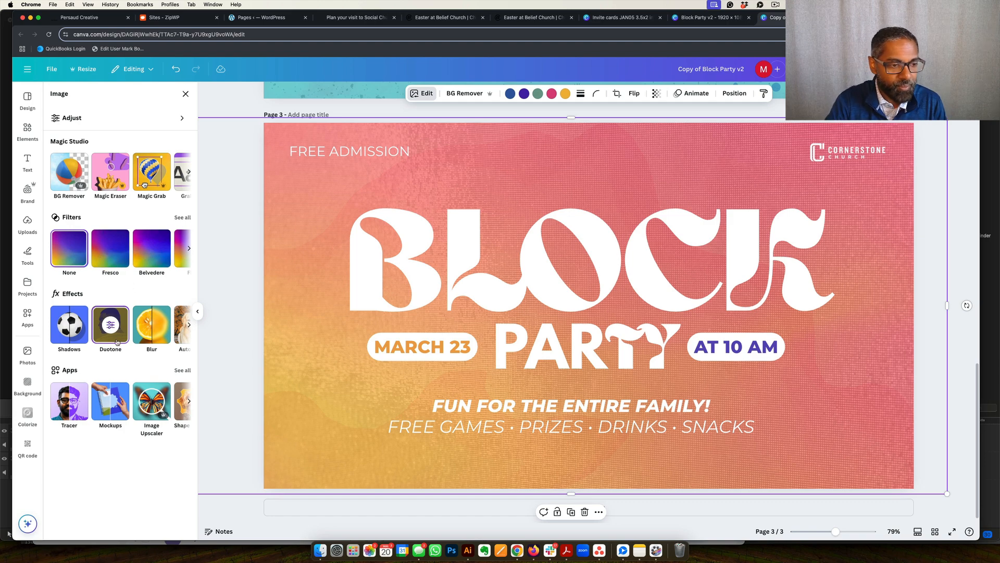
click(117, 342)
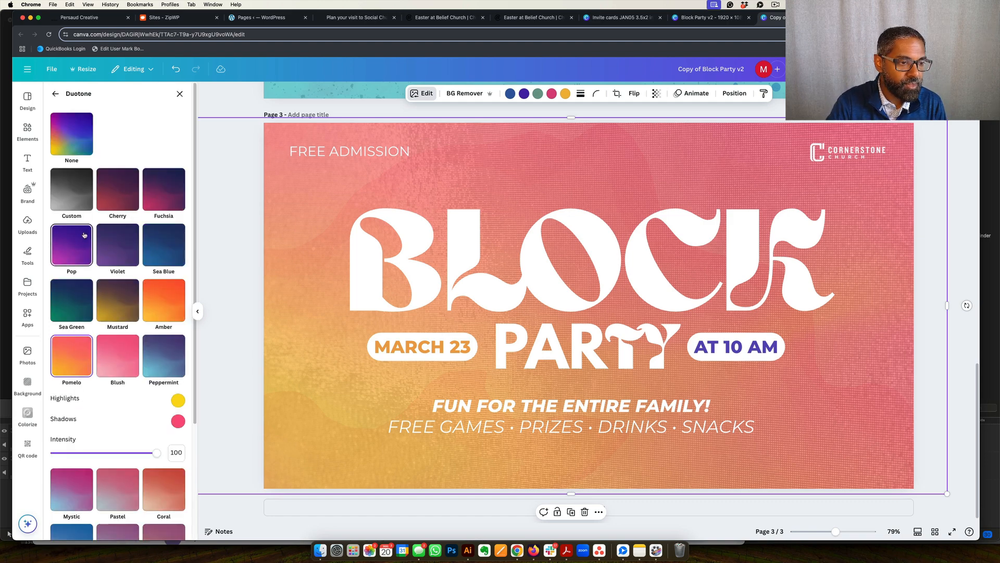
click(82, 158)
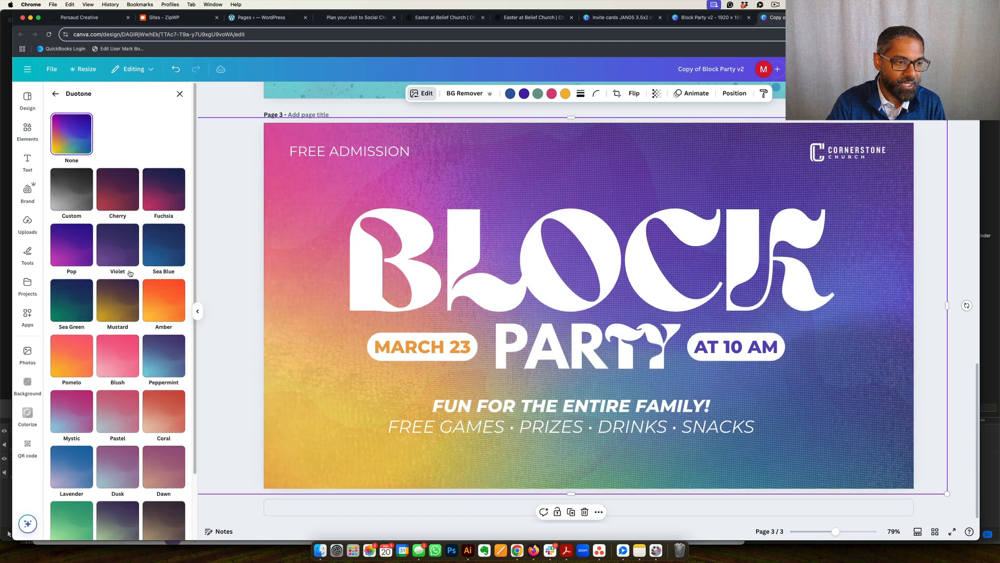
Try the Latte, Sandi and Scandi filters on page 3's gradient background image
click(179, 94)
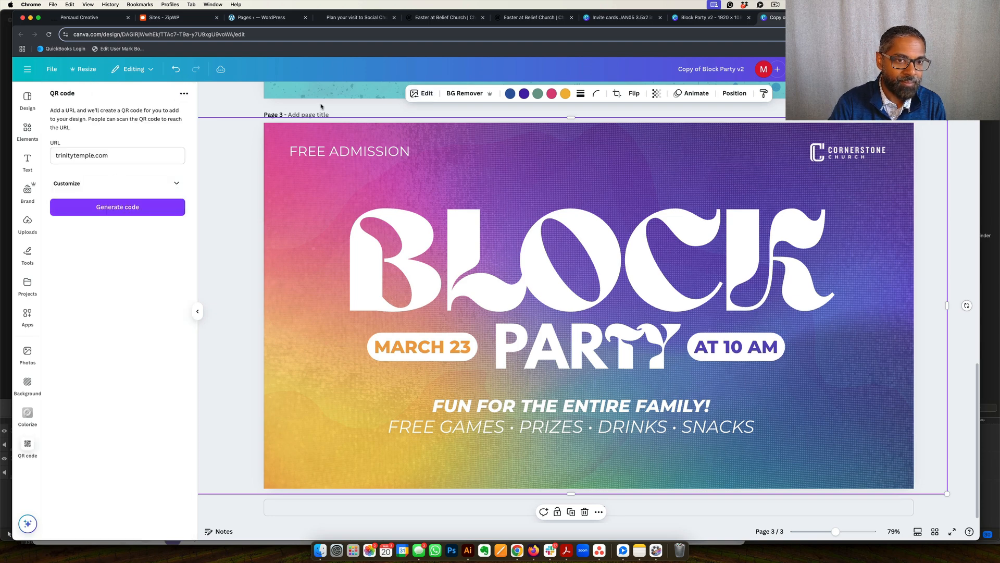
click(423, 93)
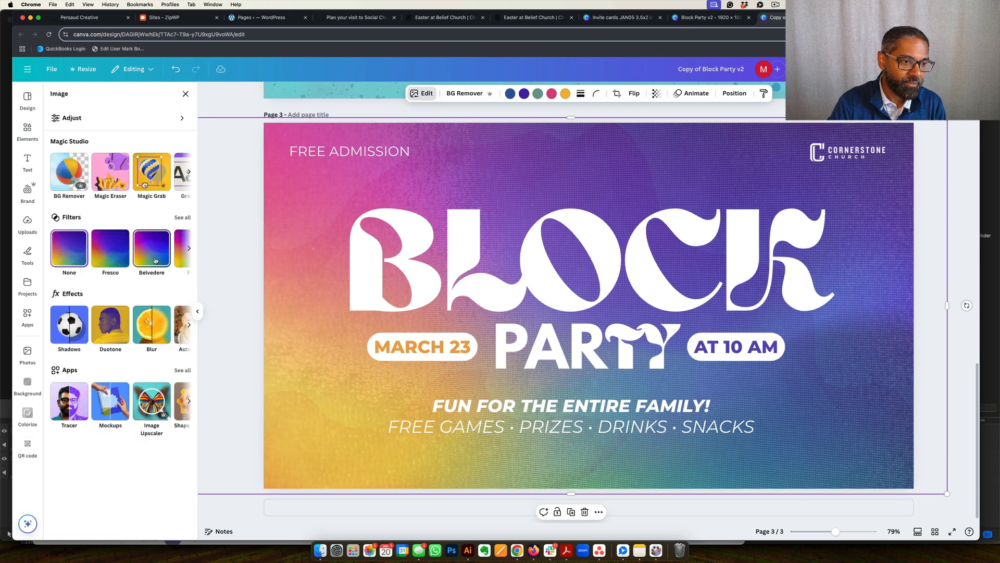
scroll(157, 249, right, 5)
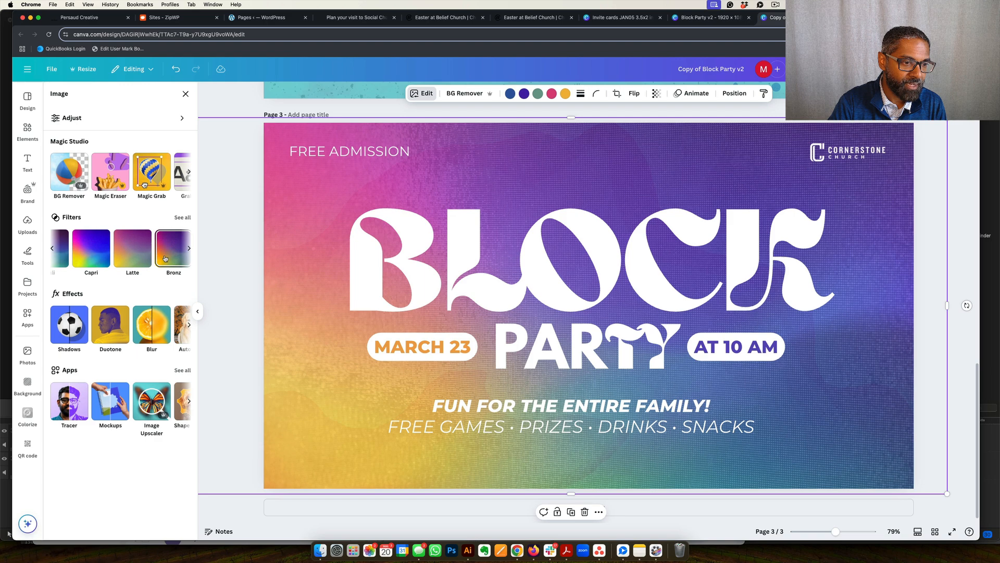
click(136, 256)
scroll(136, 257, right, 3)
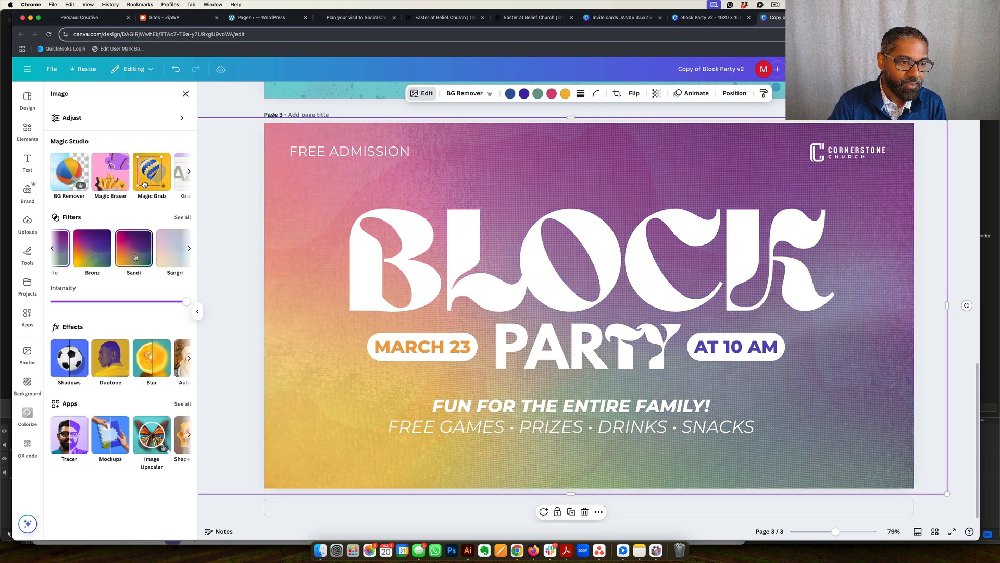
click(135, 256)
scroll(136, 257, right, 2)
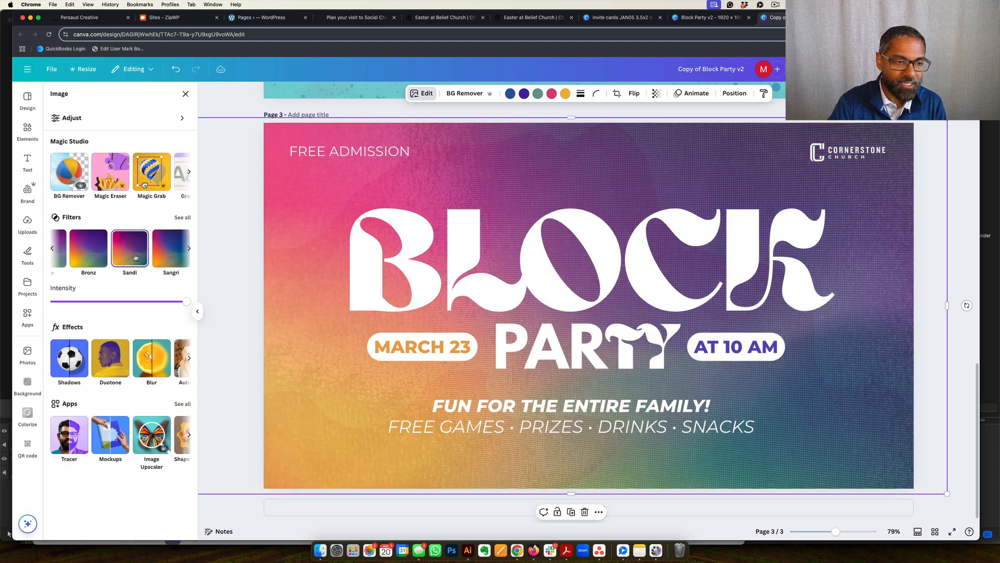
click(135, 257)
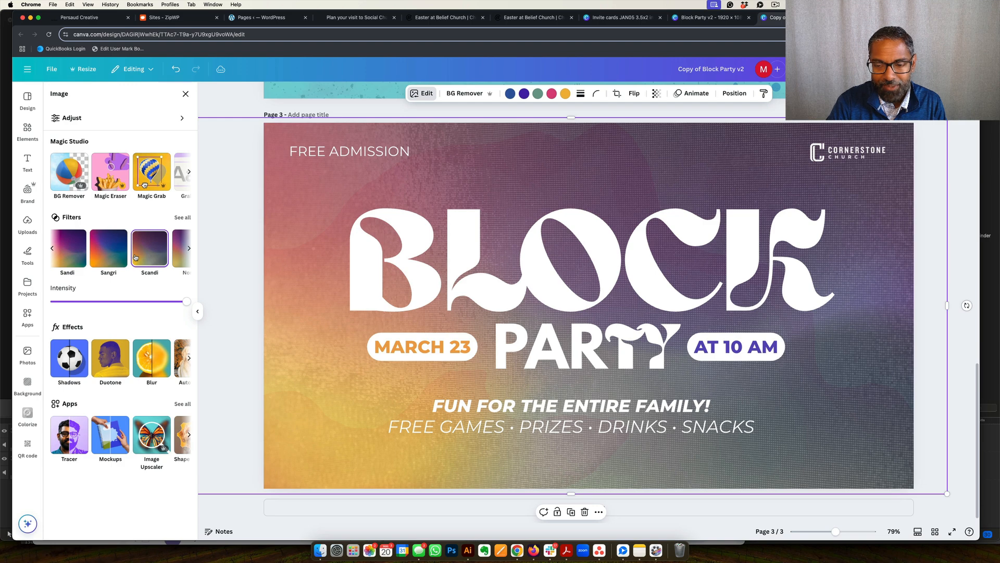
Apply the Polar filter to page 3's gradient background image and close the image editing options
scroll(135, 256, right, 3)
click(145, 257)
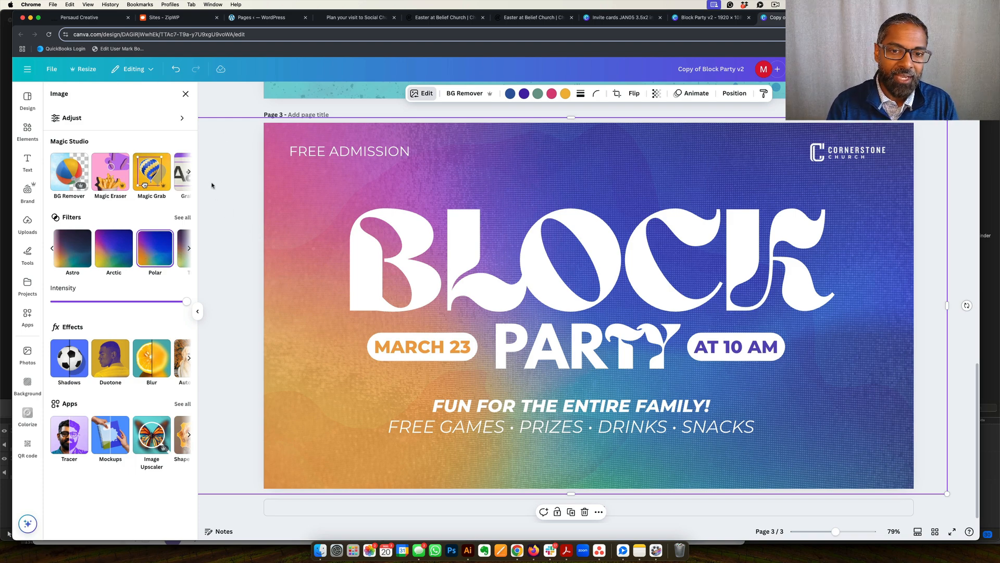
scroll(212, 185, up, 3)
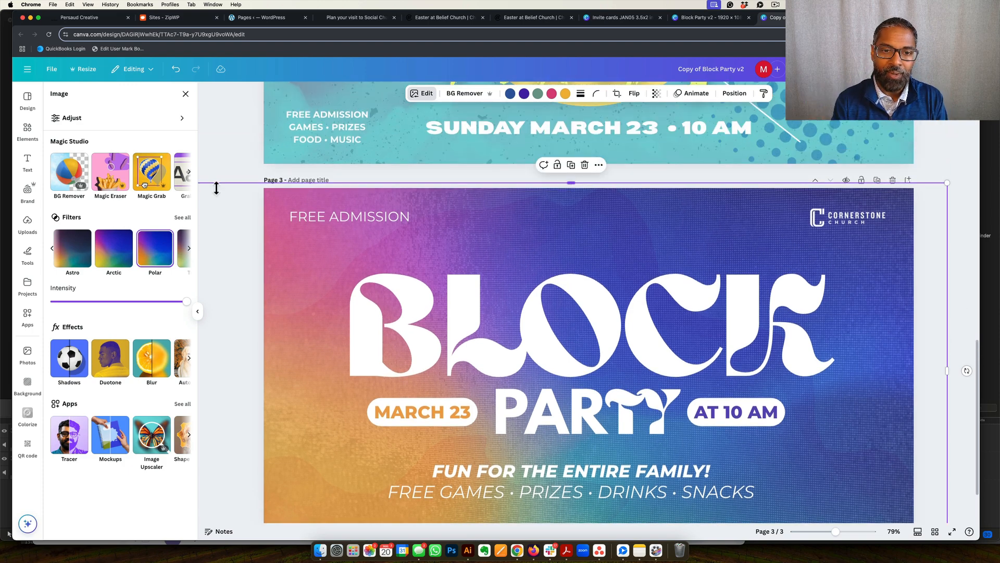
click(223, 169)
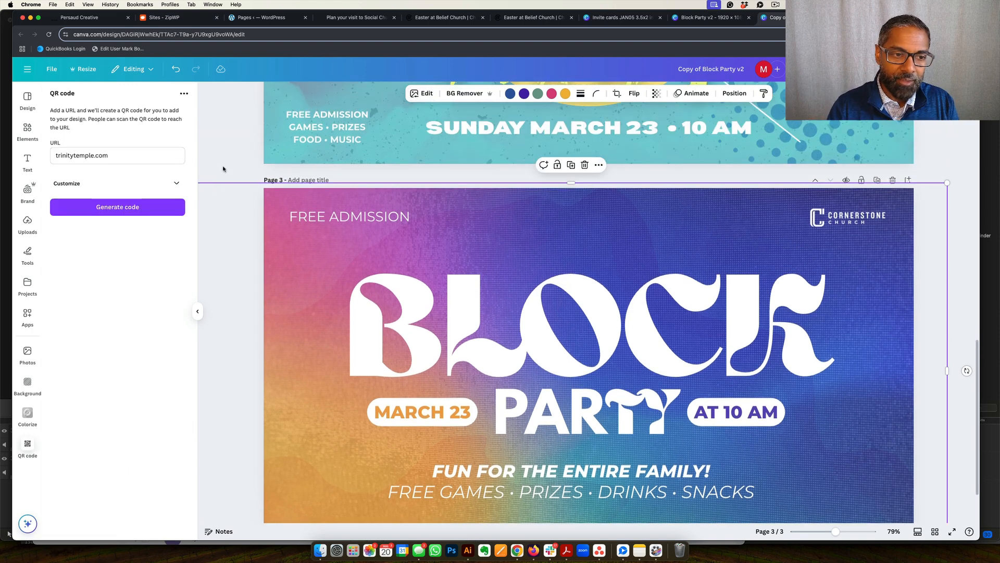
Review the customized designs on pages 1 to 3
scroll(224, 171, up, 6)
scroll(223, 170, up, 15)
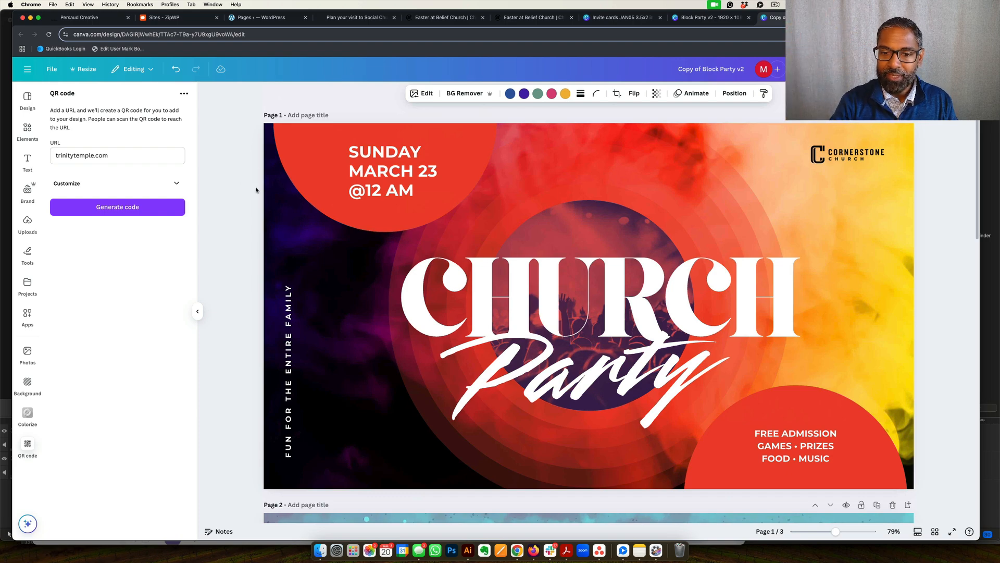
scroll(281, 205, down, 8)
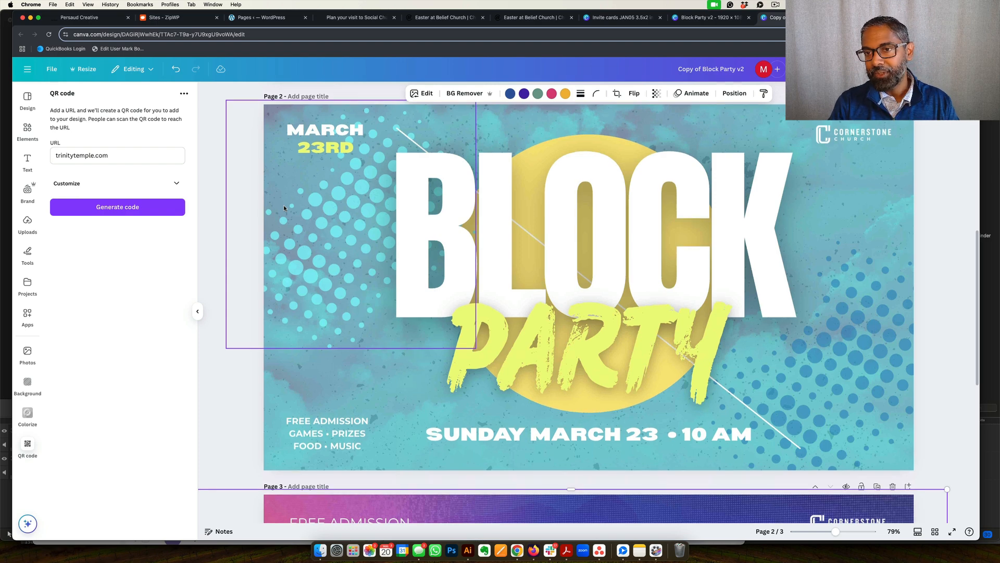
scroll(284, 207, down, 8)
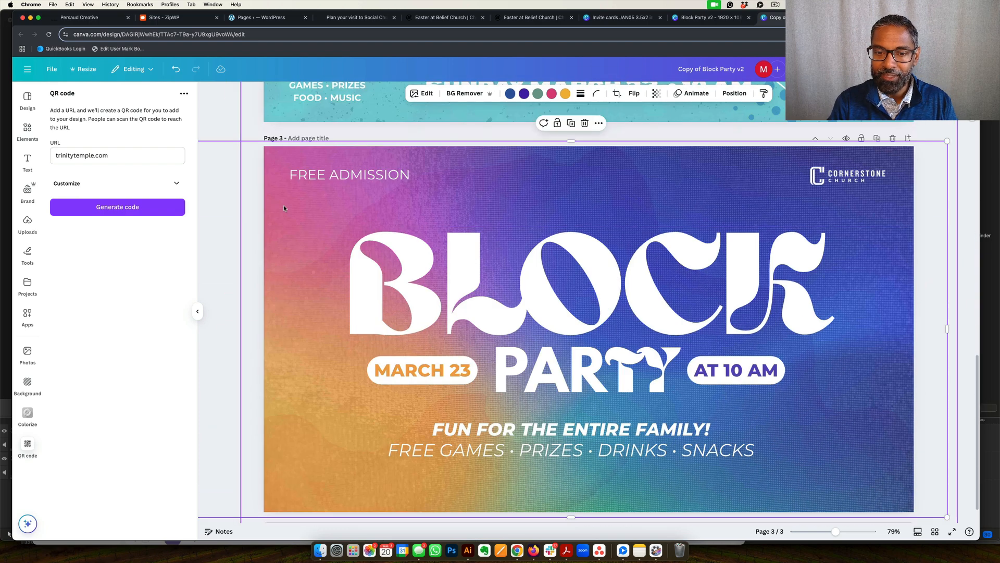
scroll(283, 207, down, 1)
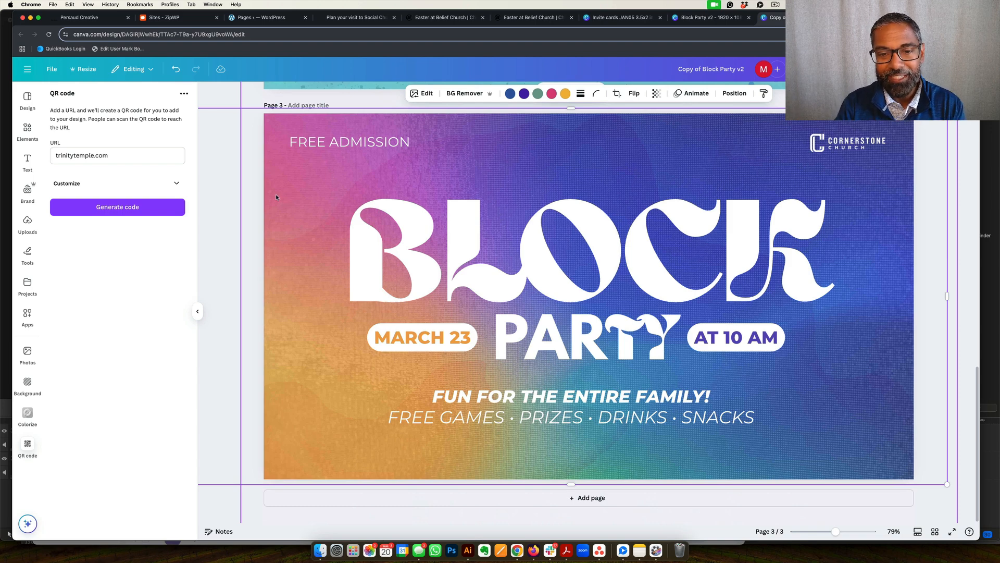
scroll(271, 198, up, 3)
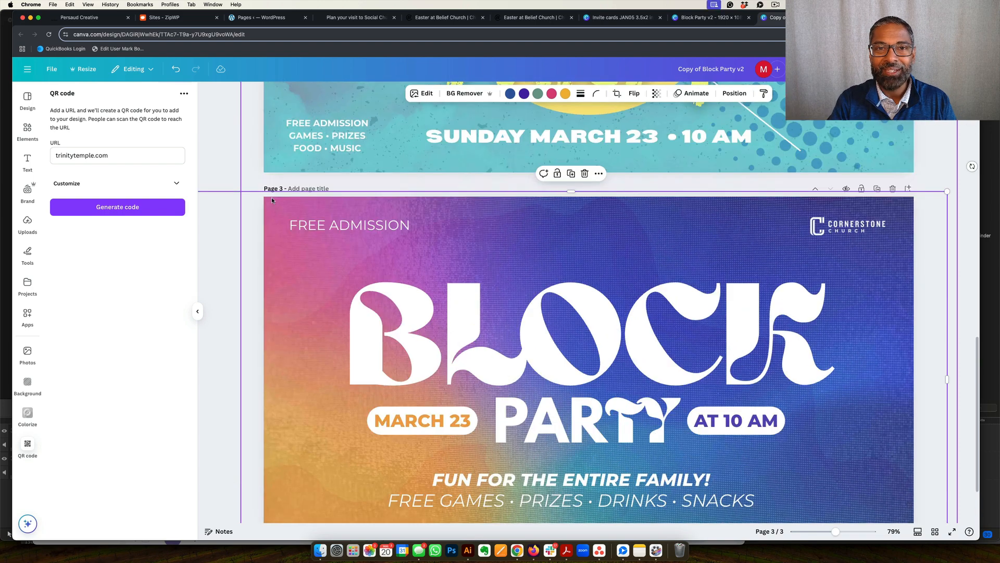